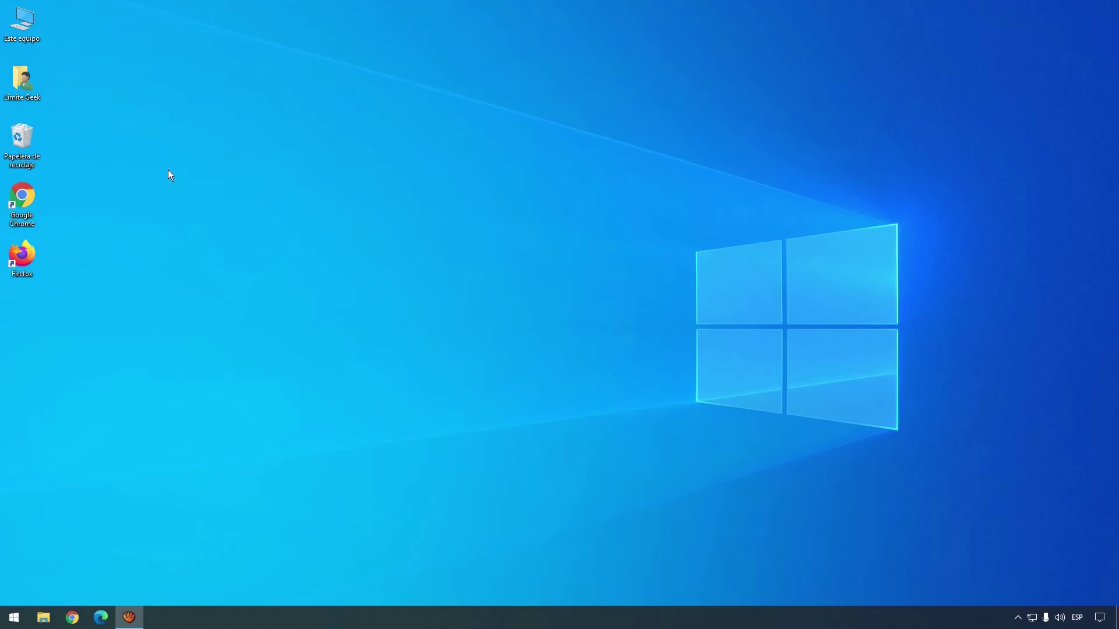
Search Google for xampp in Chrome, download XAMPP 8.0.11 for Windows from apachefriends.org, and run the installer.
{"action": "left_click", "coordinate": [16, 200]}
{"action": "double_click", "coordinate": [16, 200]}
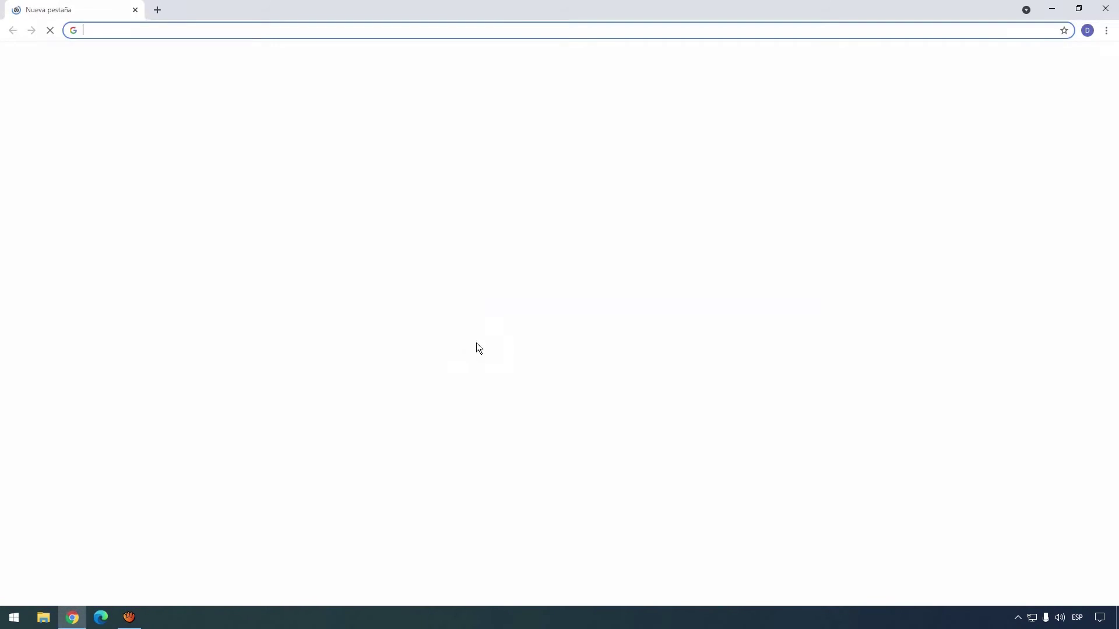
{"action": "left_click", "coordinate": [463, 230]}
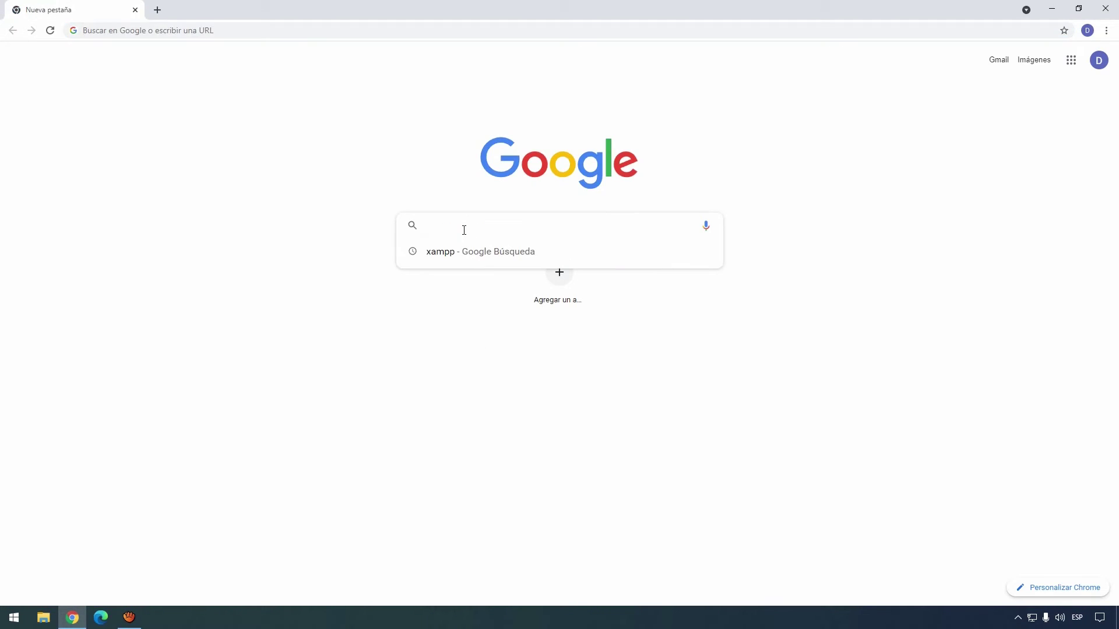
{"action": "left_click", "coordinate": [445, 256]}
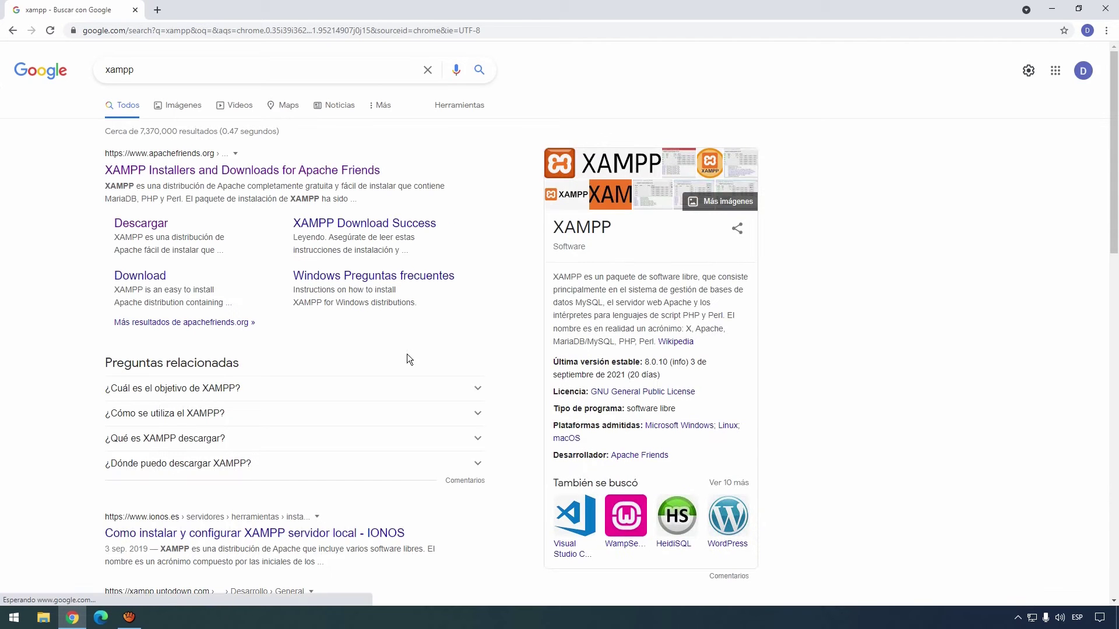
{"action": "left_click", "coordinate": [219, 173]}
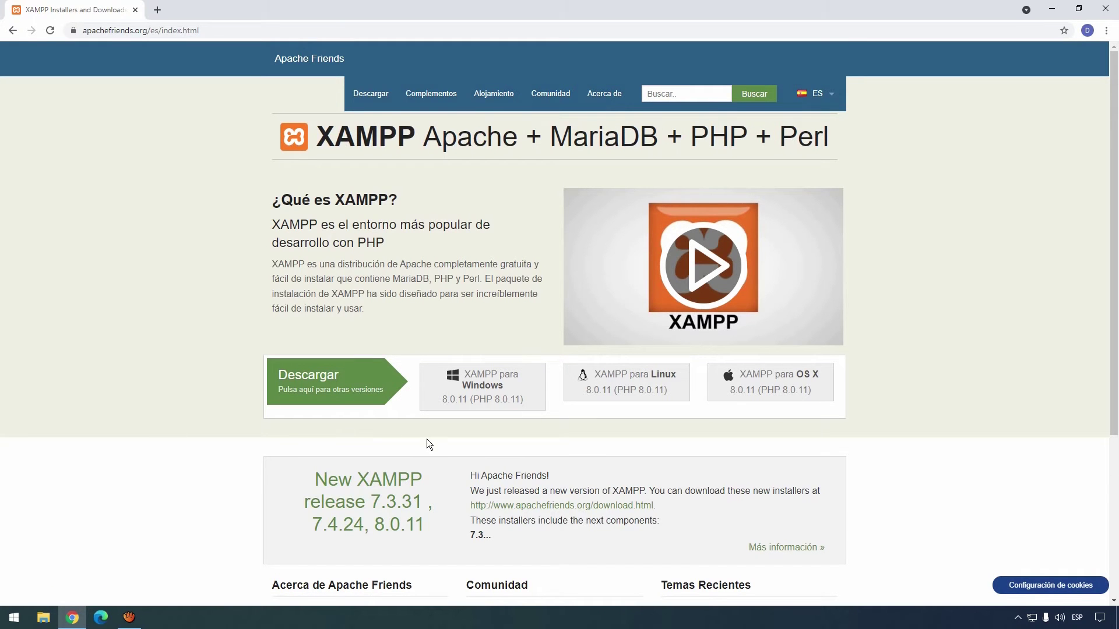
{"action": "left_click", "coordinate": [482, 394]}
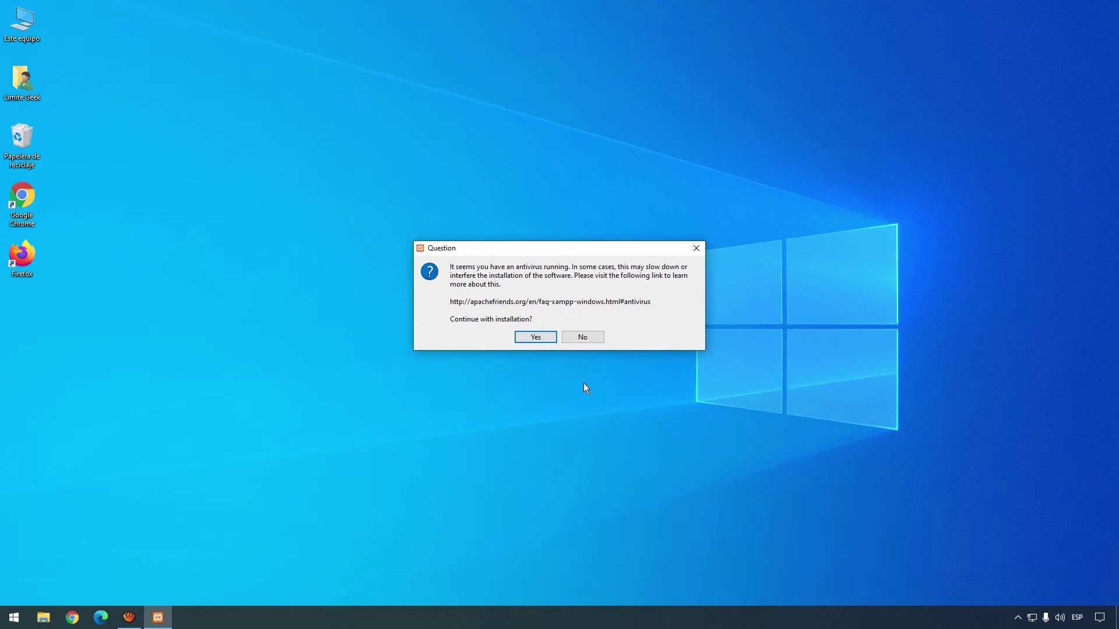
Get past the security warnings, keep all default components, install to C:\xampp, and keep English.
{"action": "left_click", "coordinate": [535, 339]}
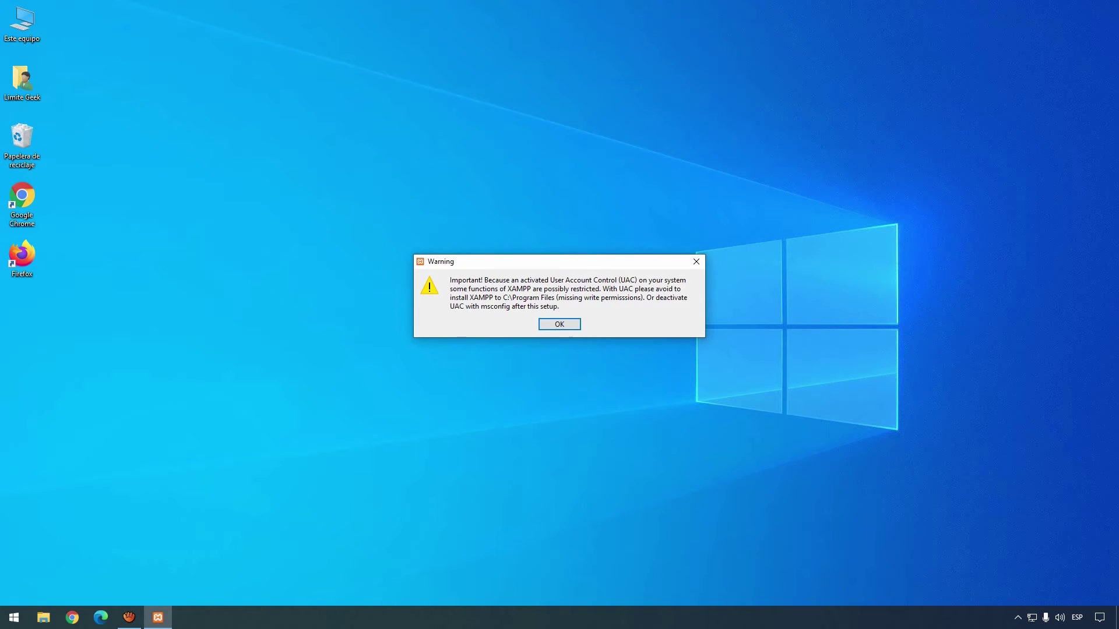
{"action": "key", "text": "Return"}
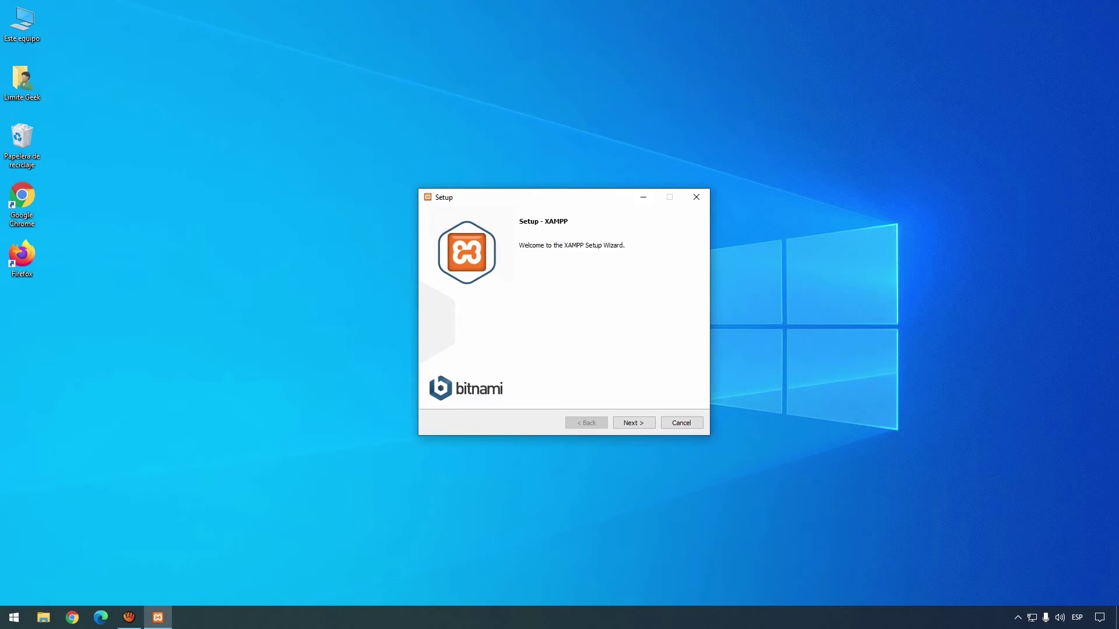
{"action": "key", "text": "Return"}
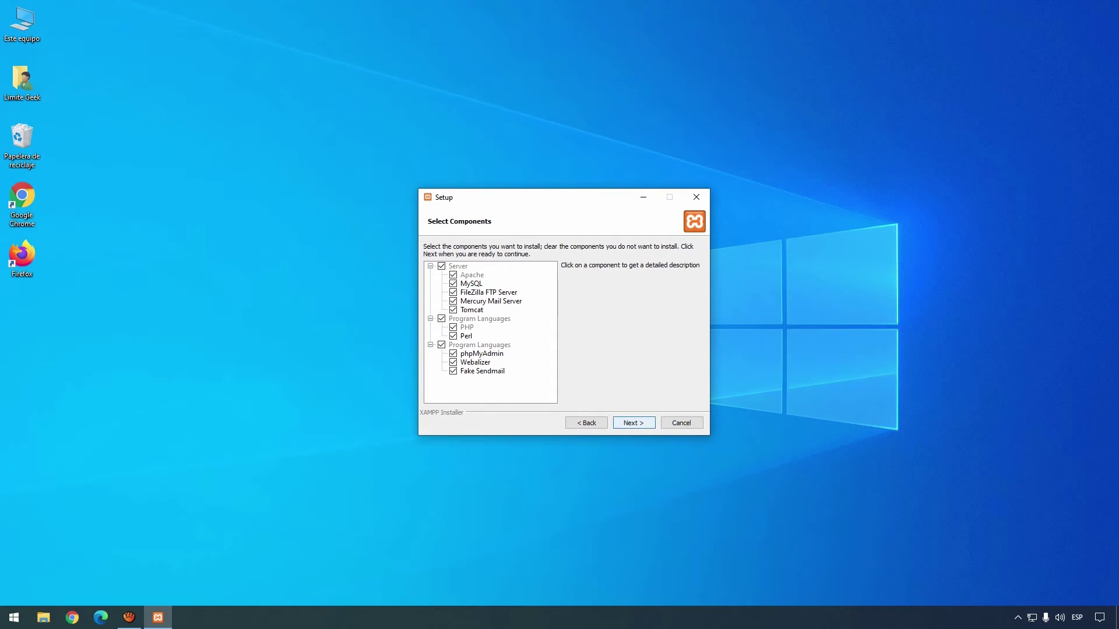
{"action": "key", "text": "Return"}
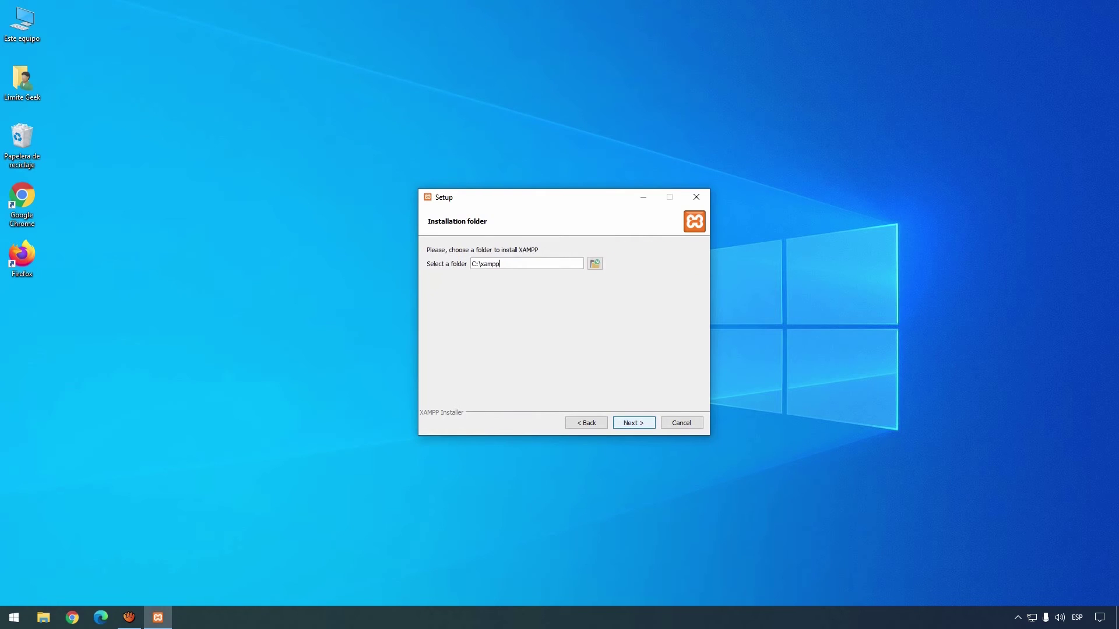
{"action": "key", "text": "Return"}
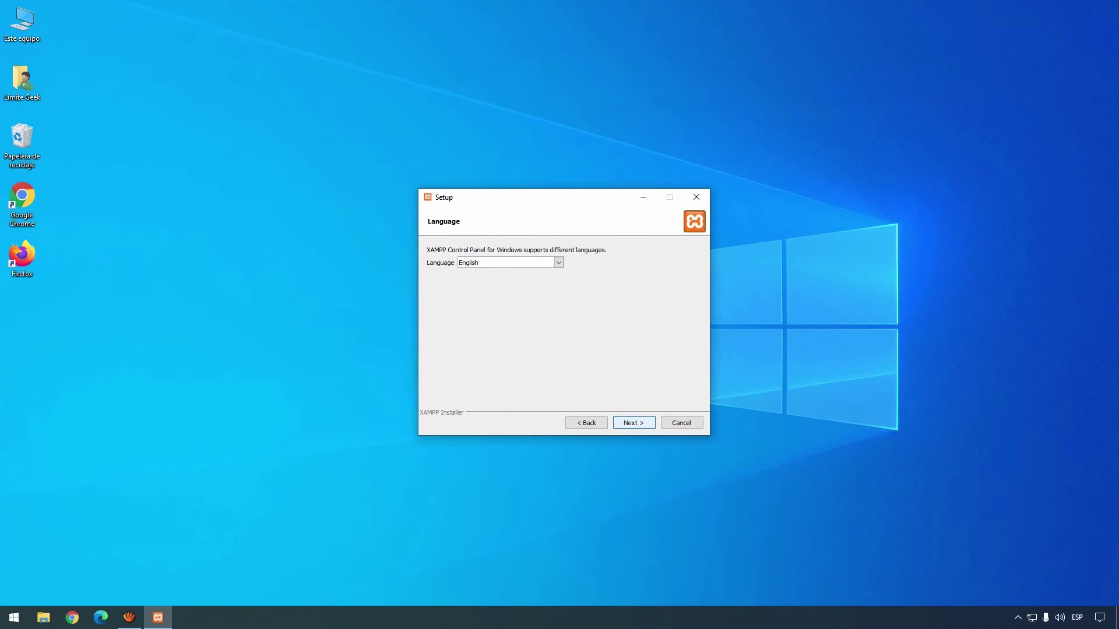
{"action": "key", "text": "alt+Down"}
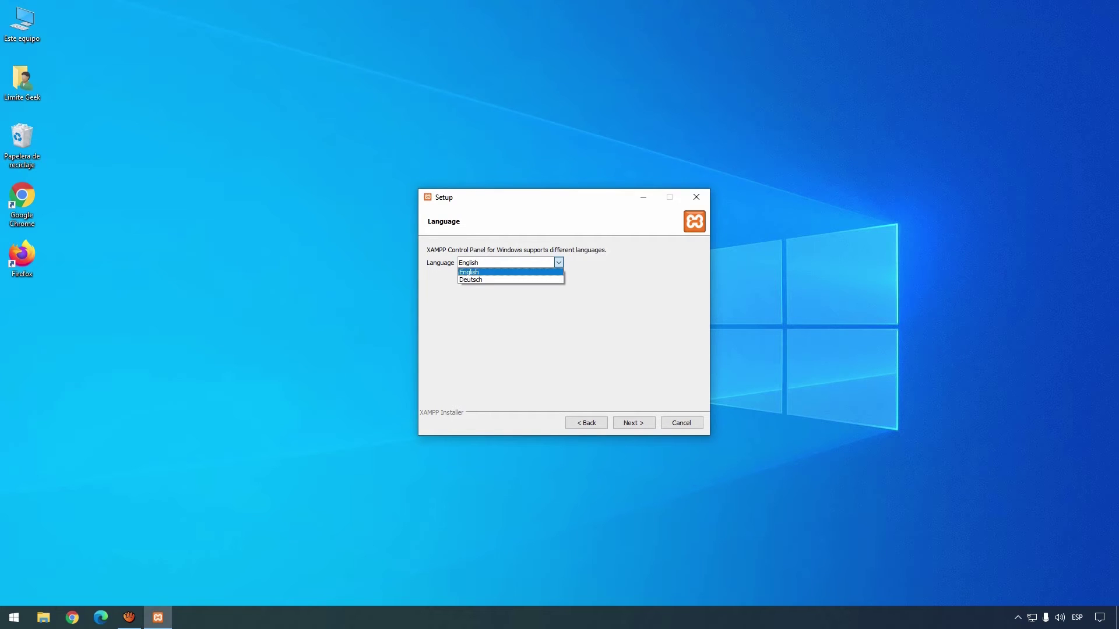
{"action": "key", "text": "Return"}
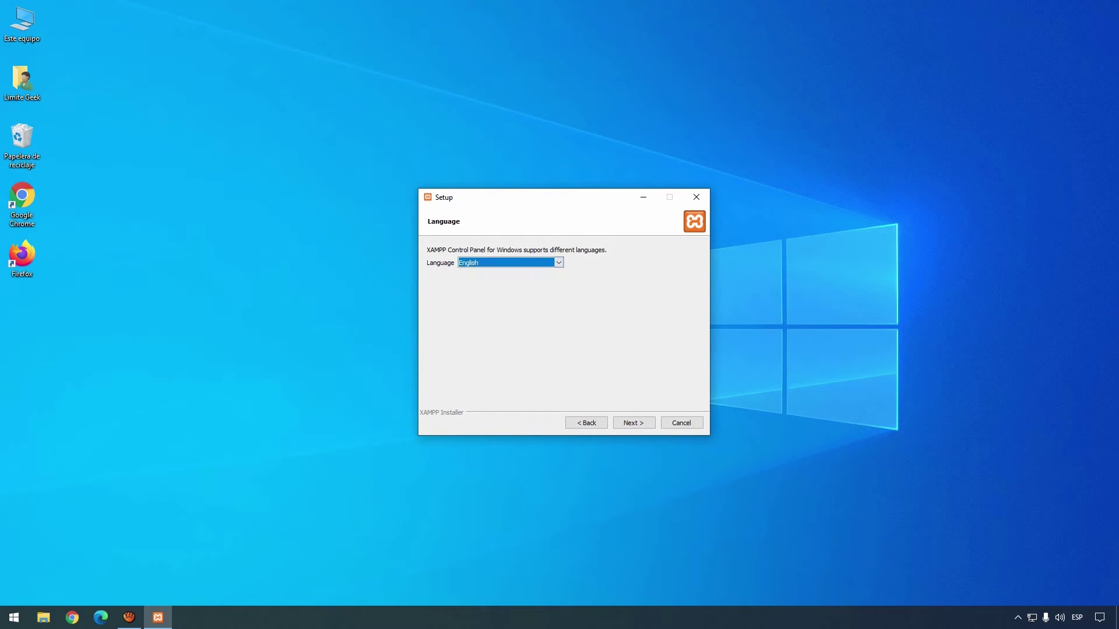
{"action": "key", "text": "Return"}
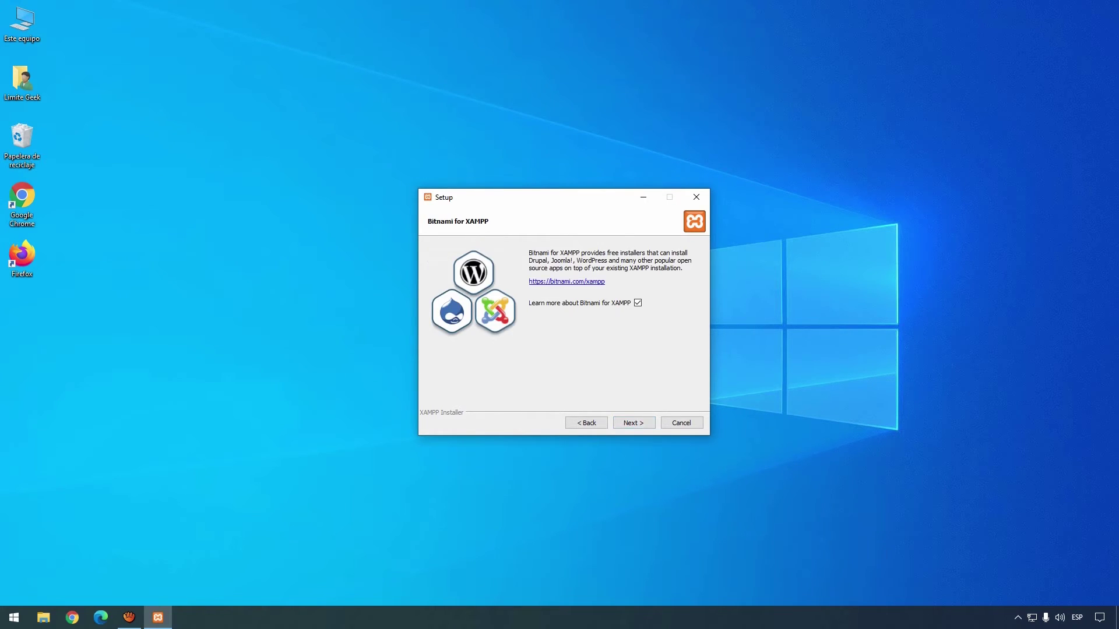
Opt out of the Bitnami info and start the XAMPP installation.
{"action": "key", "text": "space"}
{"action": "key", "text": "Tab"}
{"action": "key", "text": "Return"}
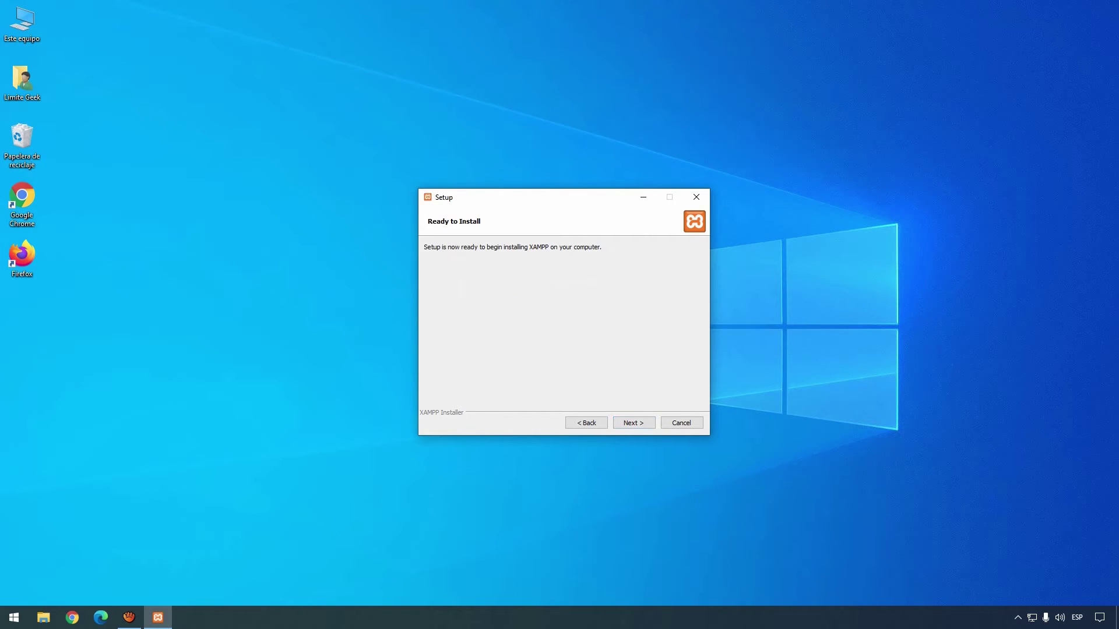
{"action": "key", "text": "Return"}
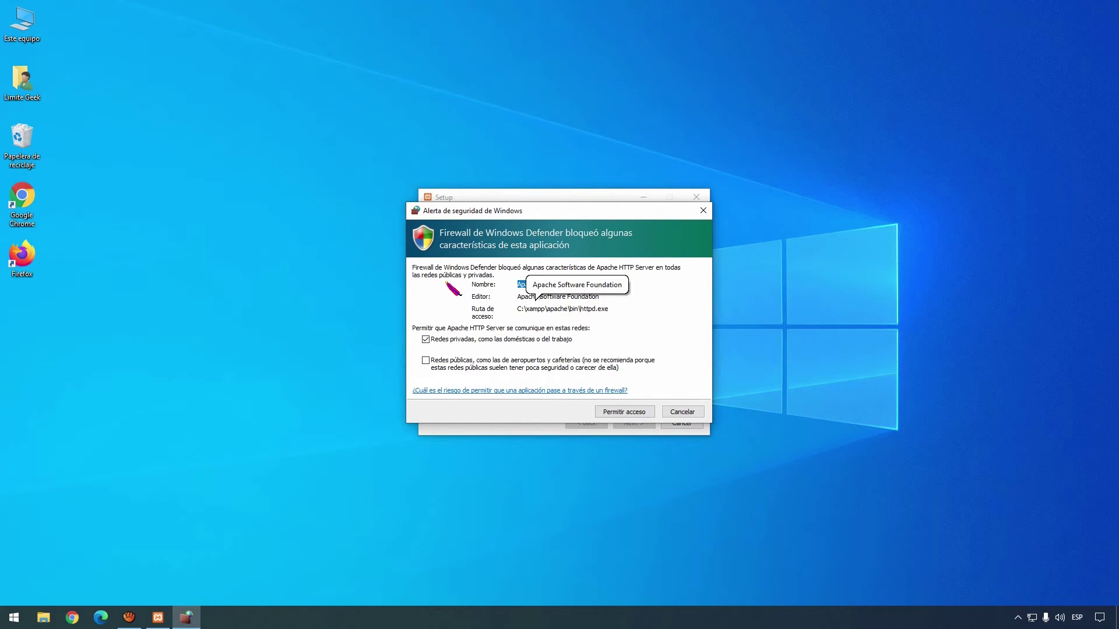
Allow Apache through the firewall on public networks, finish setup, and centre the Control Panel.
{"action": "left_click", "coordinate": [426, 360]}
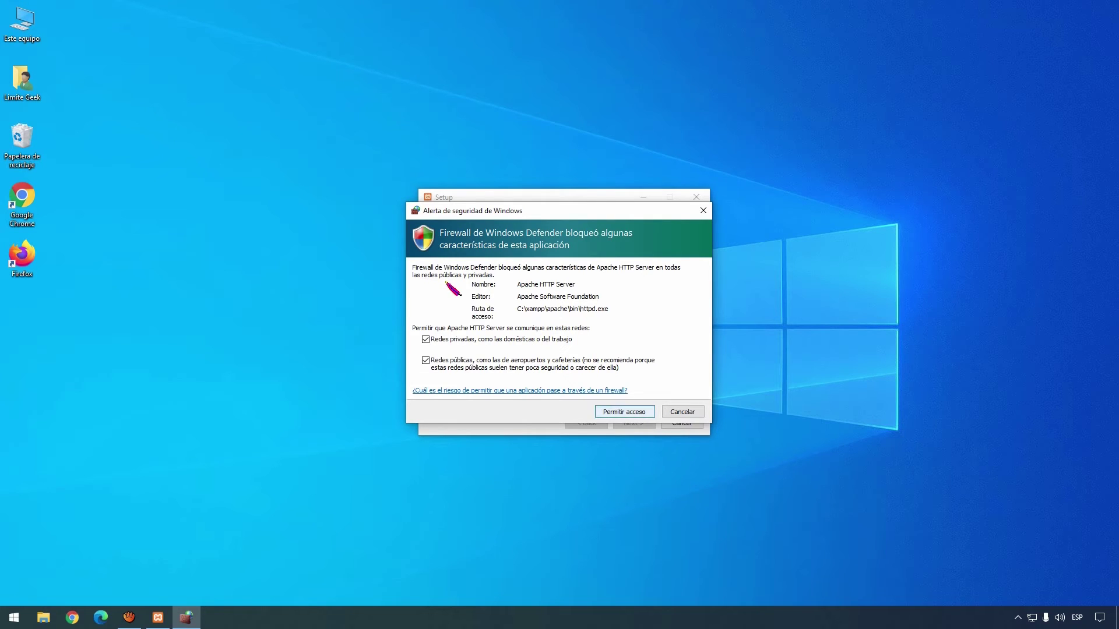
{"action": "left_click", "coordinate": [623, 412]}
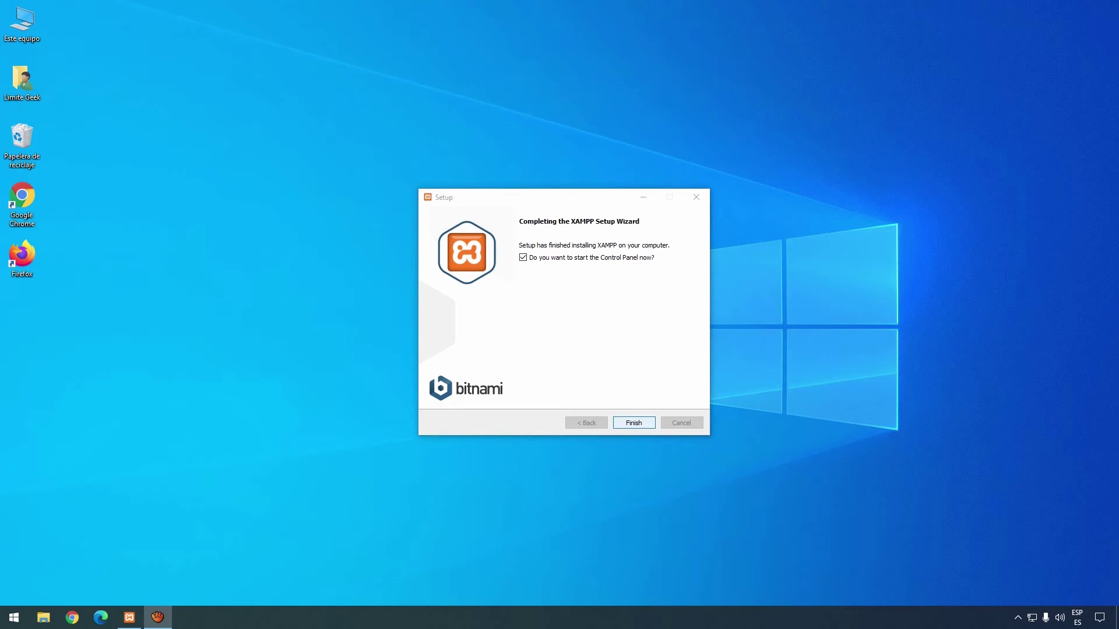
{"action": "left_click", "coordinate": [633, 422]}
{"action": "left_click_drag", "start_coordinate": [226, 8], "coordinate": [561, 154]}
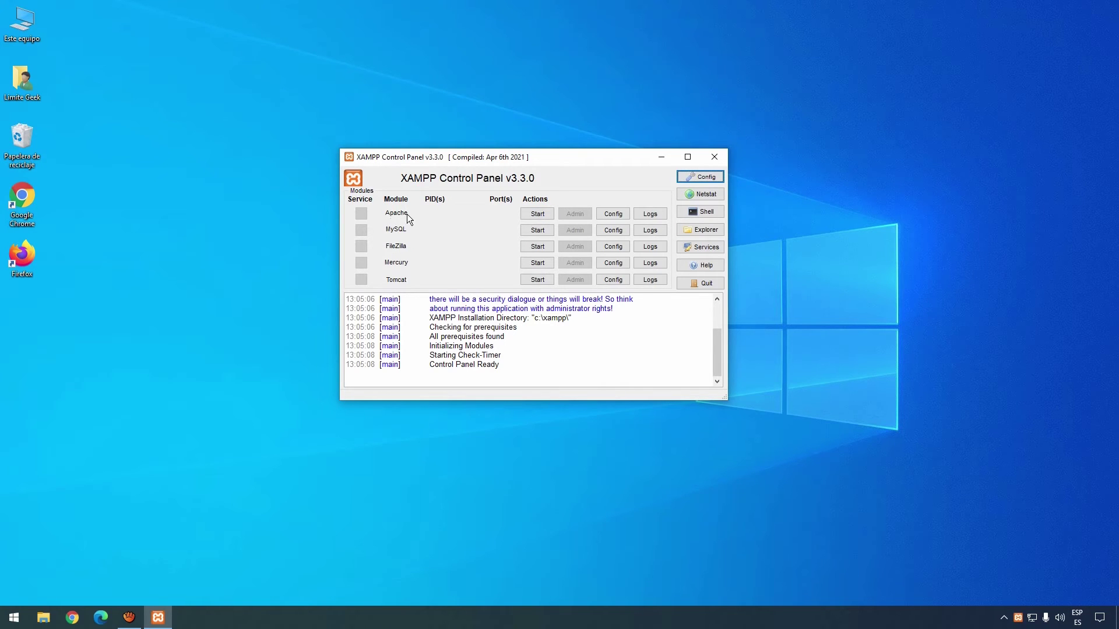
Start Apache and MySQL, allow MySQL through the firewall on public networks, then minimize the panel.
{"action": "left_click", "coordinate": [538, 213]}
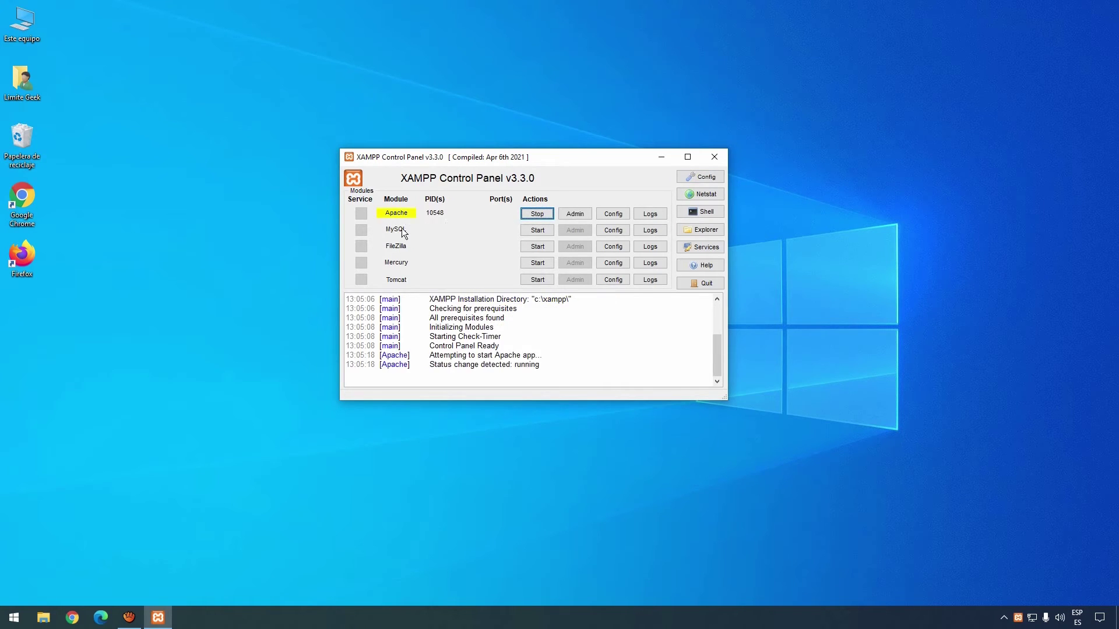
{"action": "left_click", "coordinate": [535, 229]}
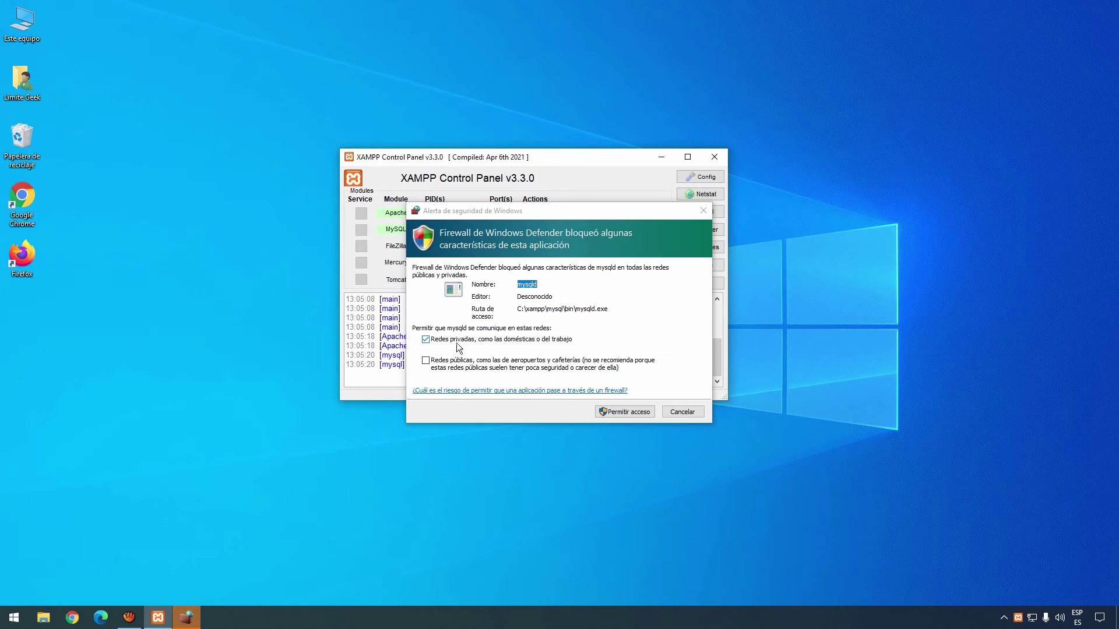
{"action": "left_click", "coordinate": [436, 361]}
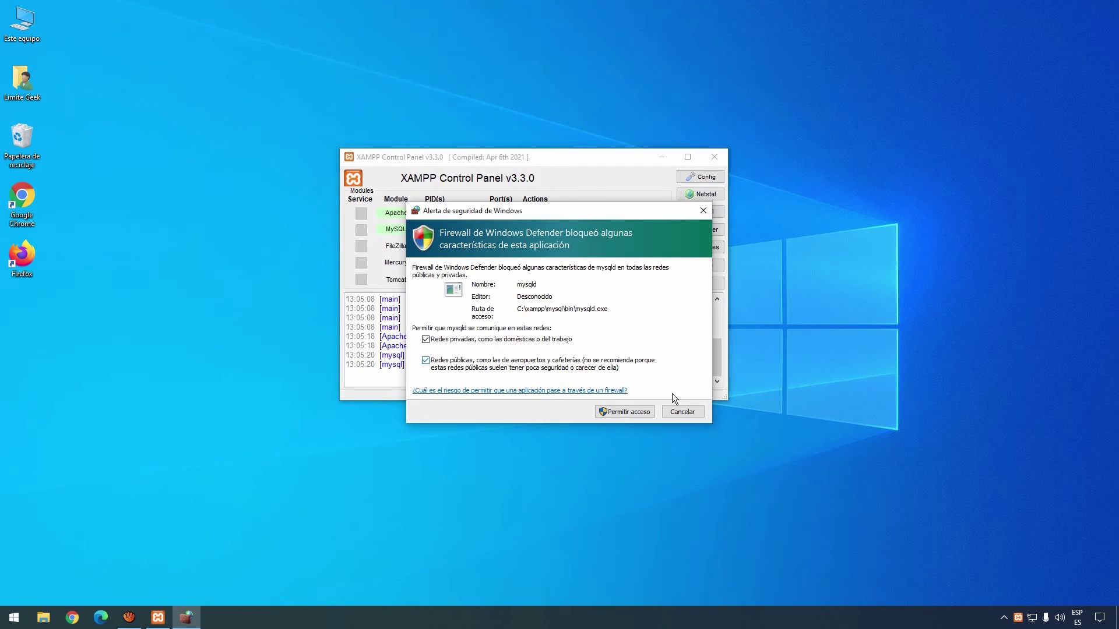
{"action": "left_click", "coordinate": [634, 415]}
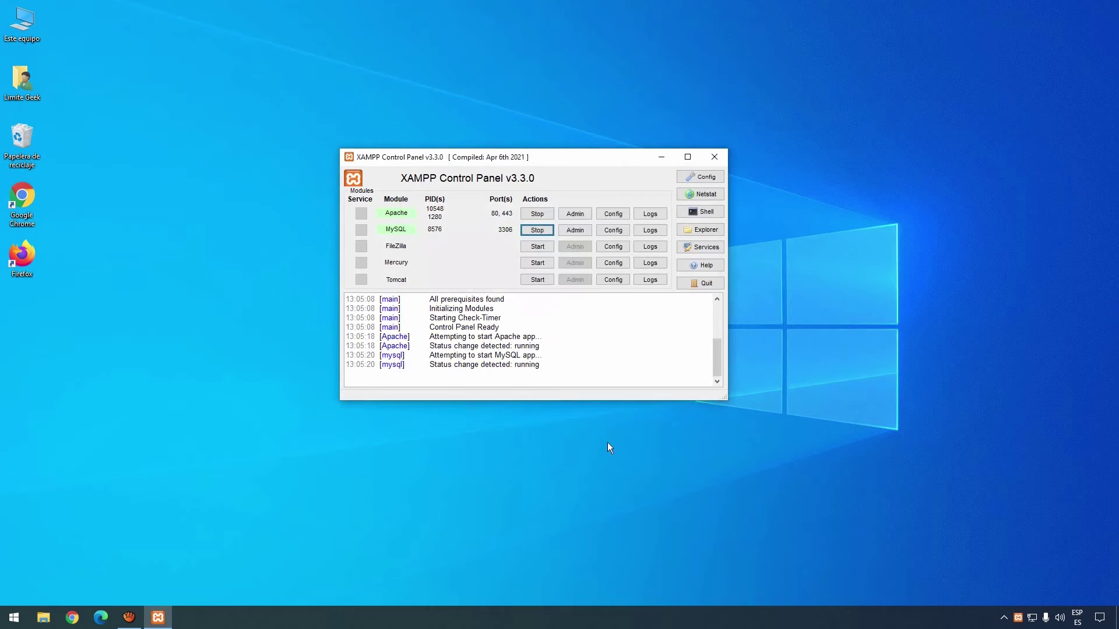
{"action": "left_click", "coordinate": [663, 157]}
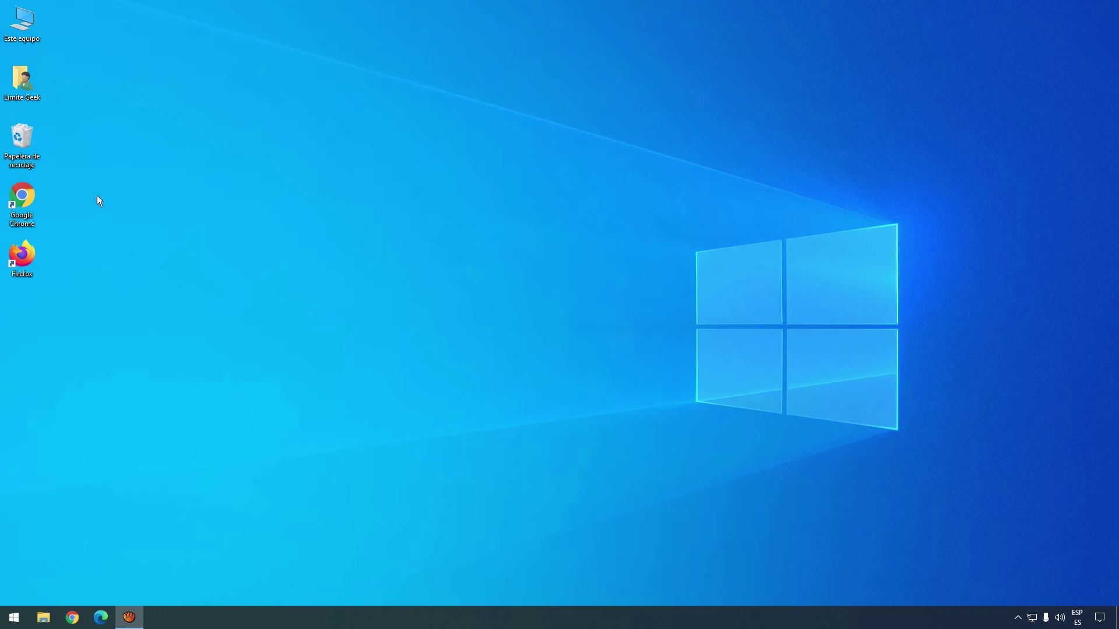
Open phpMyAdmin at localhost/phpmyadmin in Chrome.
{"action": "double_click", "coordinate": [27, 197]}
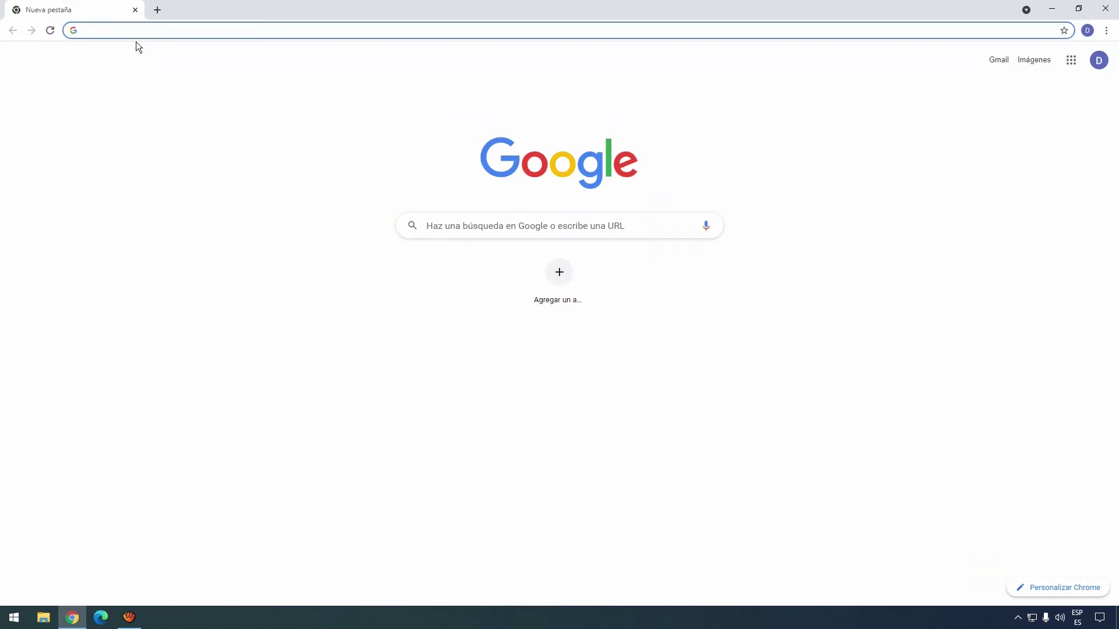
{"action": "left_click", "coordinate": [134, 30]}
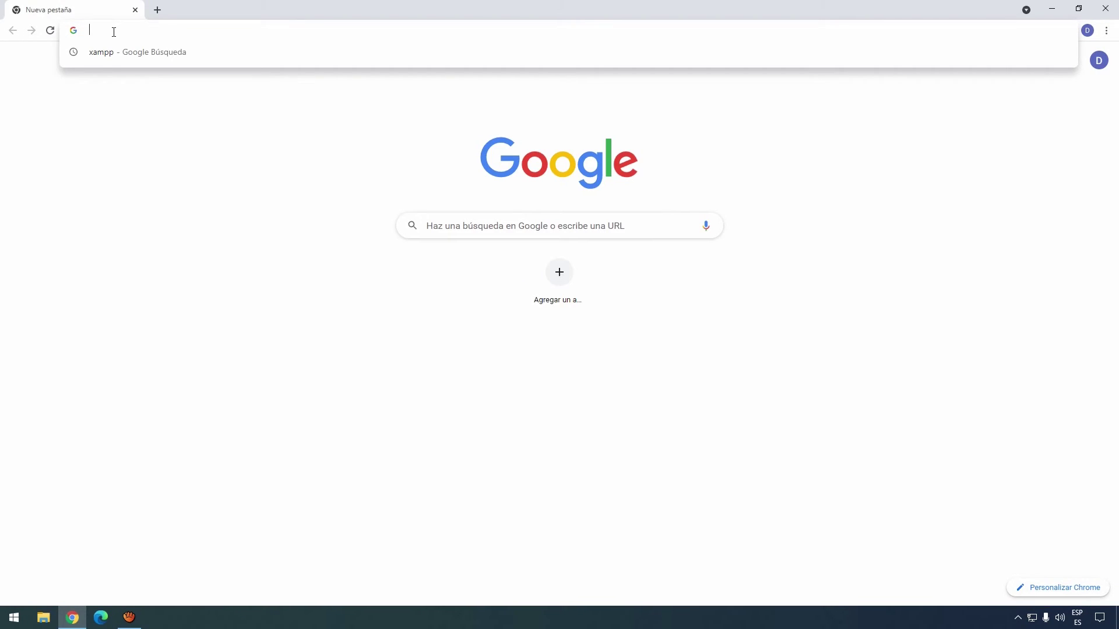
{"action": "type", "text": "localho"}
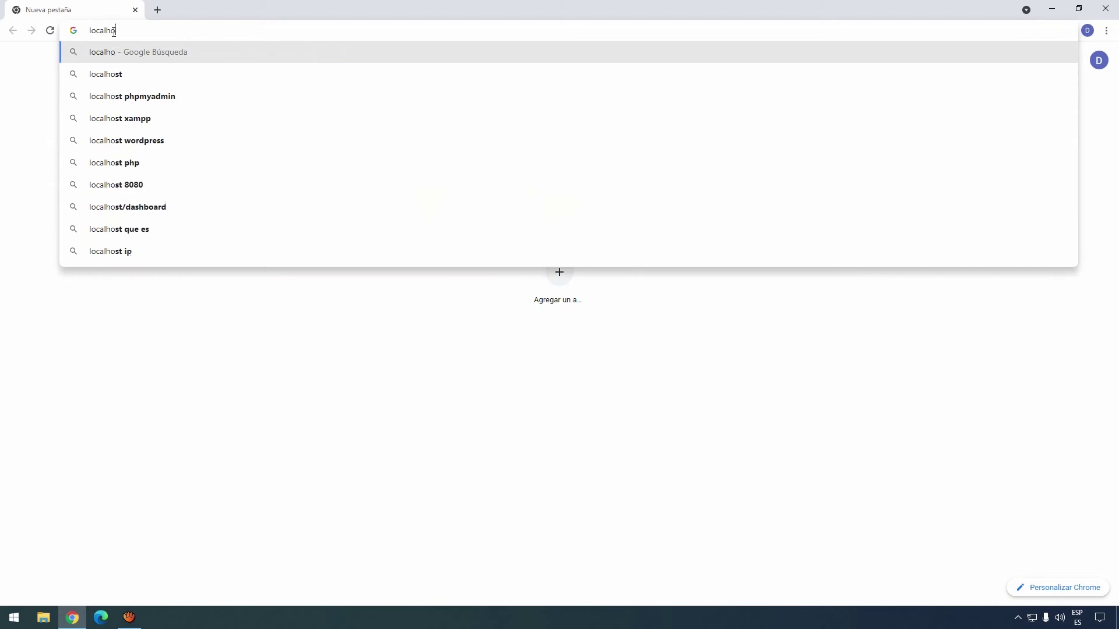
{"action": "type", "text": "st"}
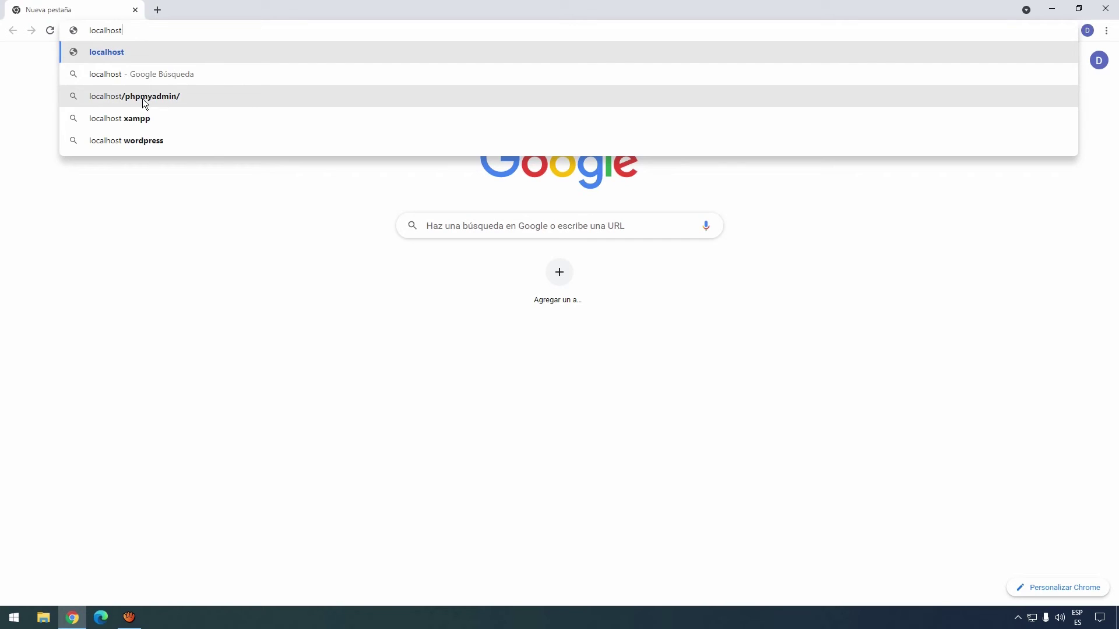
{"action": "left_click", "coordinate": [172, 97]}
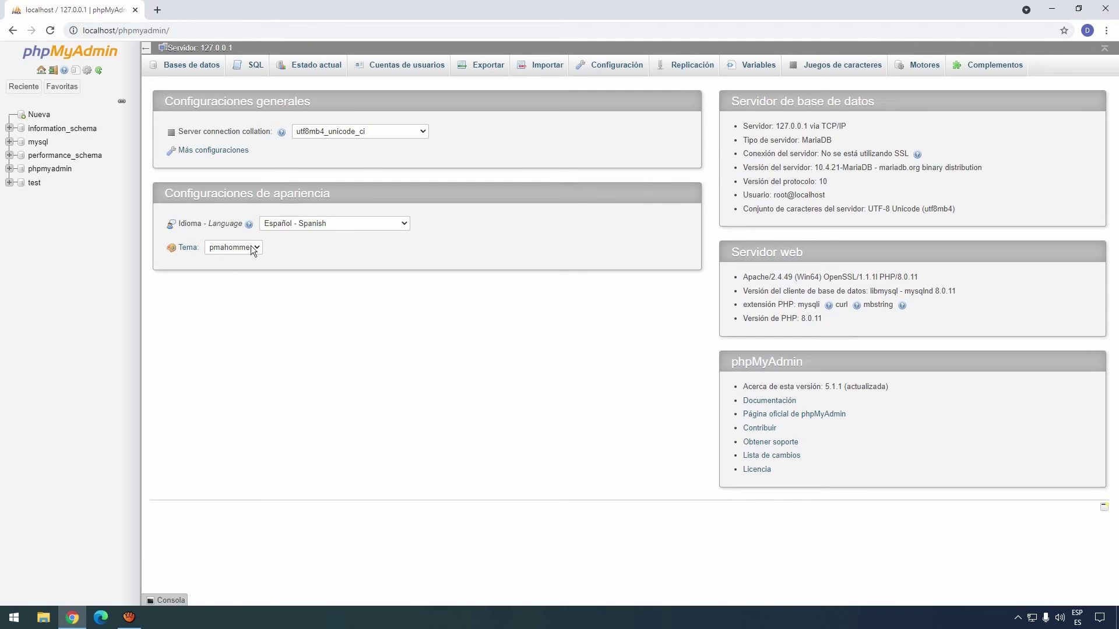
Create a new database named decoweb.
{"action": "left_click", "coordinate": [39, 116]}
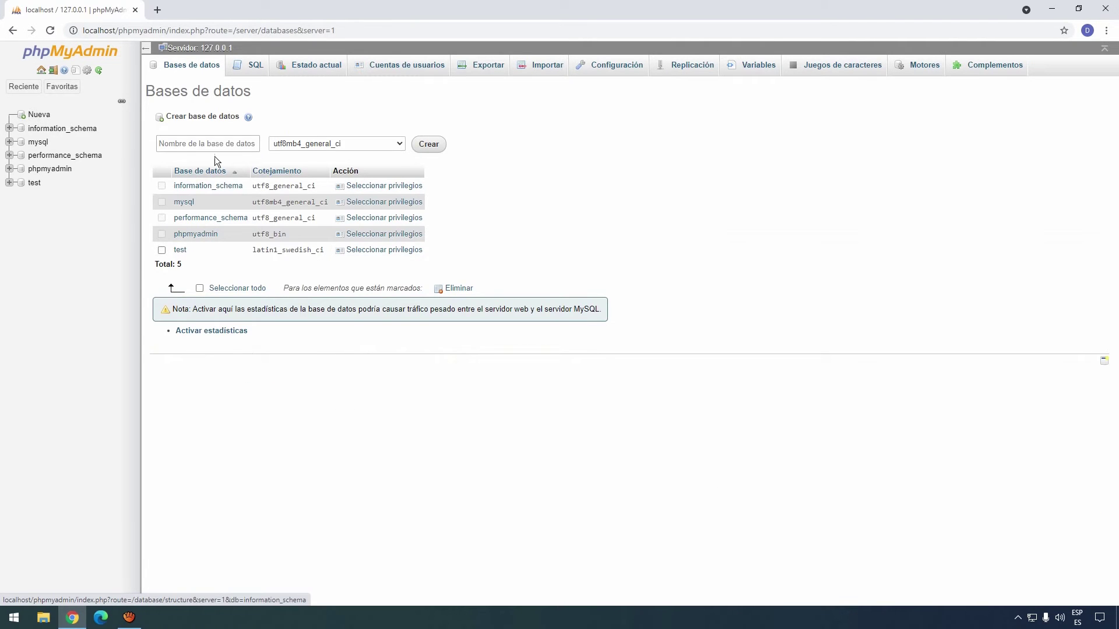
{"action": "left_click", "coordinate": [196, 144]}
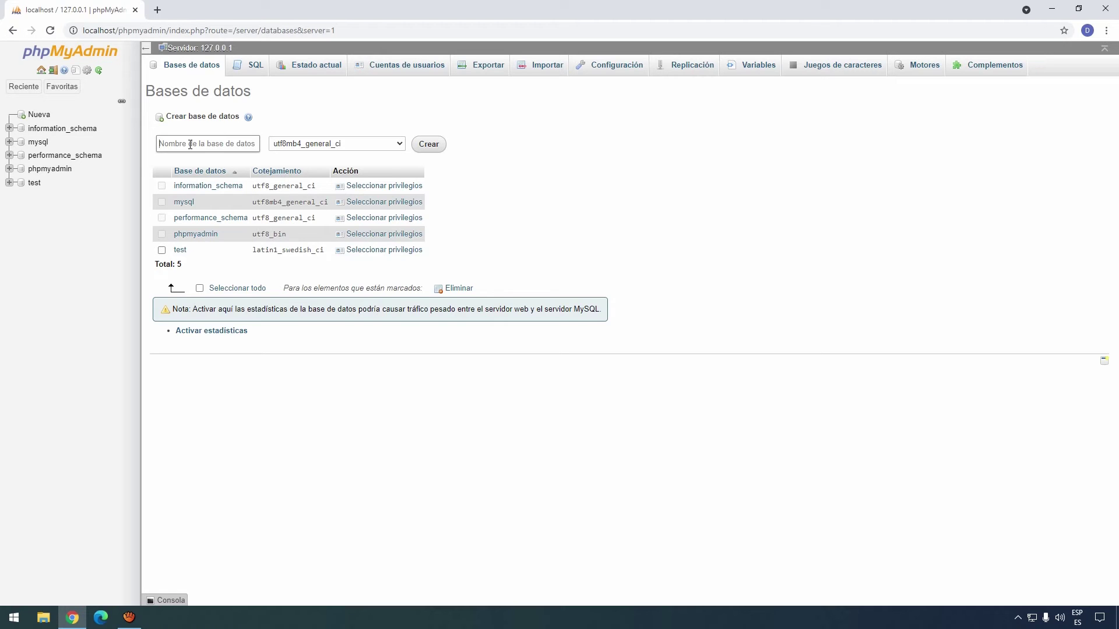
{"action": "type", "text": "decoweb"}
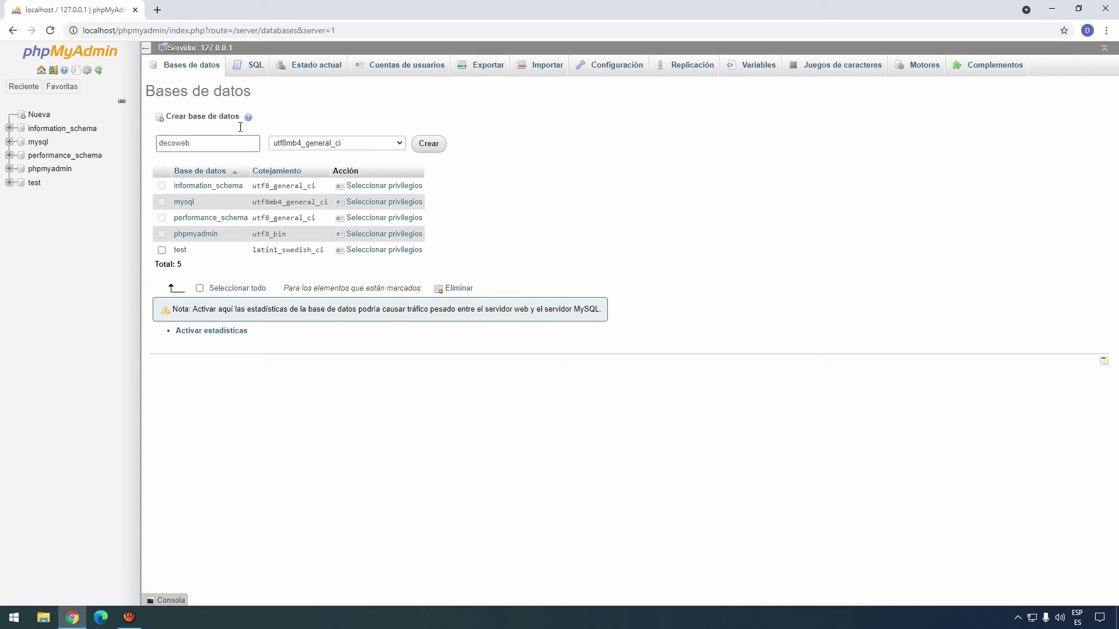
{"action": "left_click", "coordinate": [429, 146]}
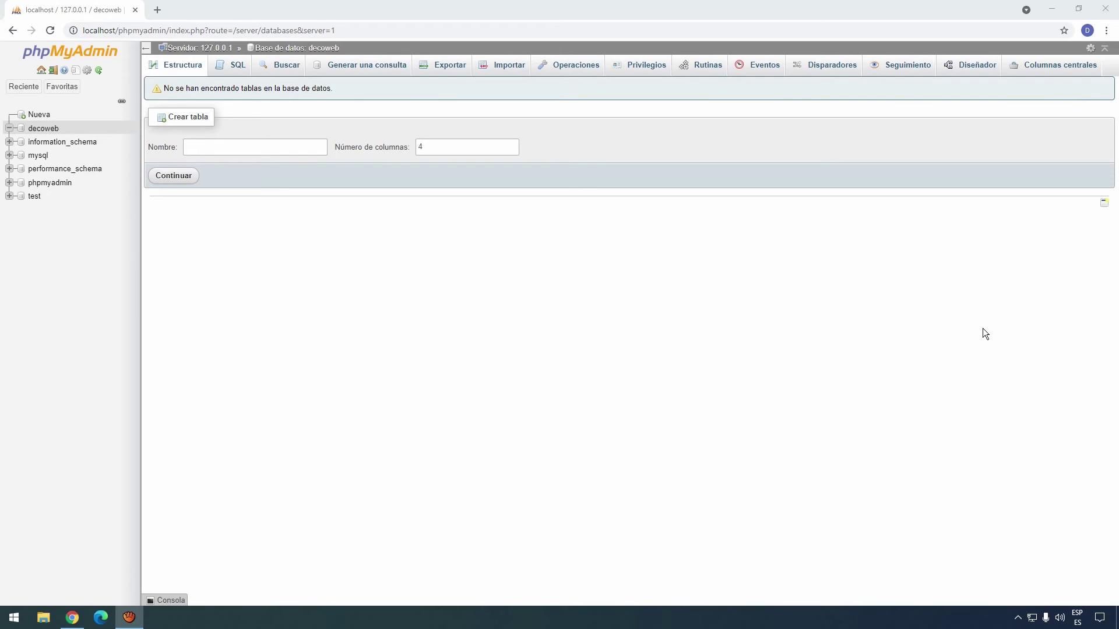
Go to wordpress.org and download the WordPress 5.8.1 zip, dismissing the thank-you popup.
{"action": "left_click", "coordinate": [355, 31]}
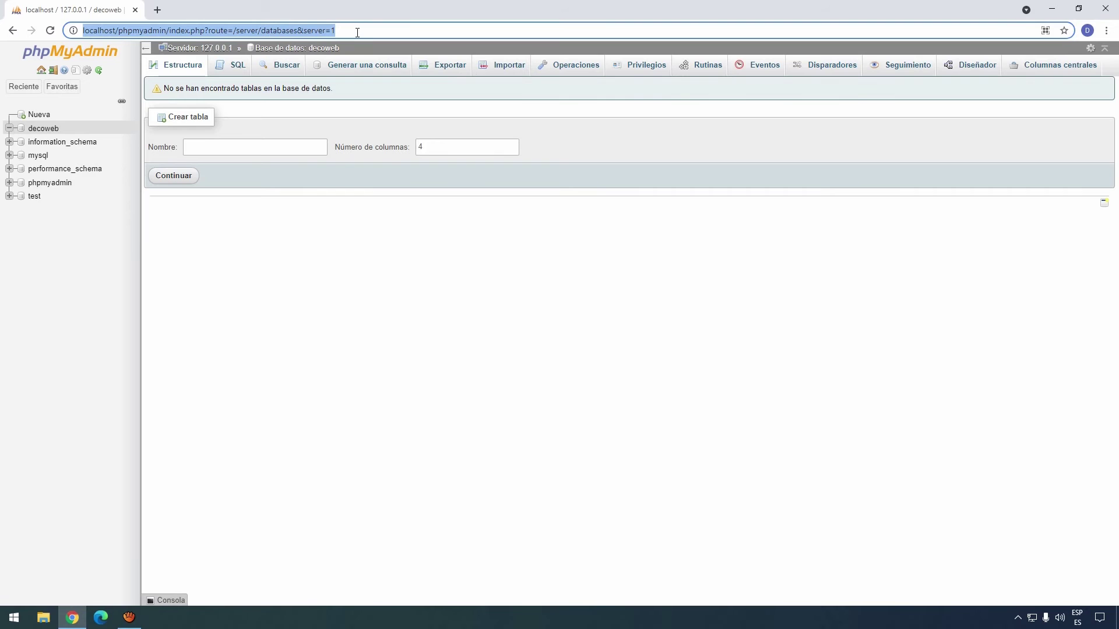
{"action": "type", "text": "wor"}
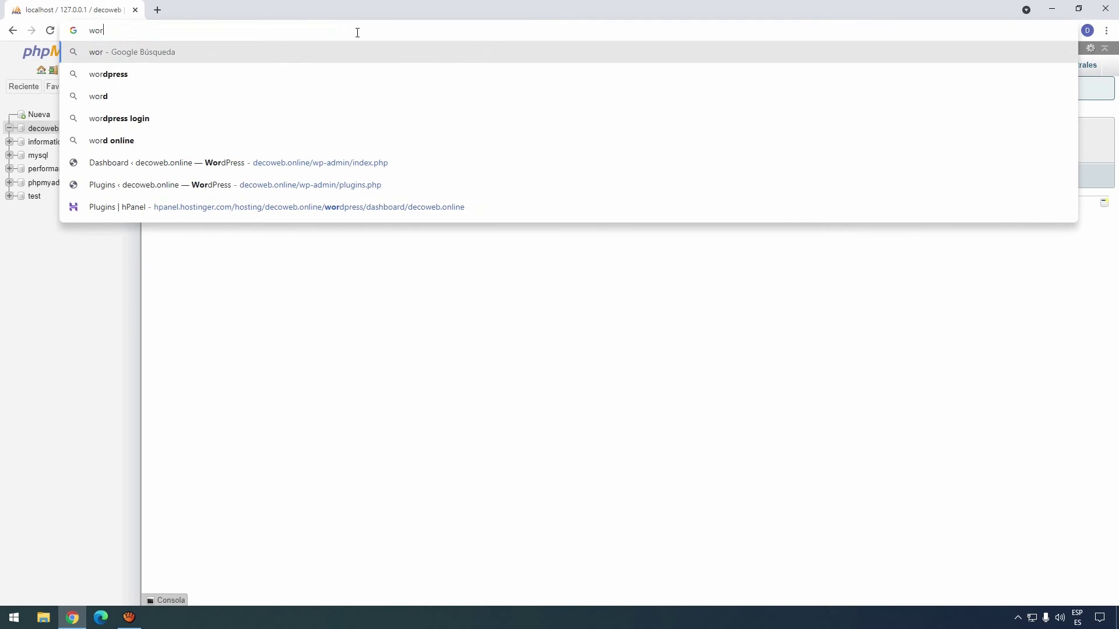
{"action": "type", "text": "dpress.org"}
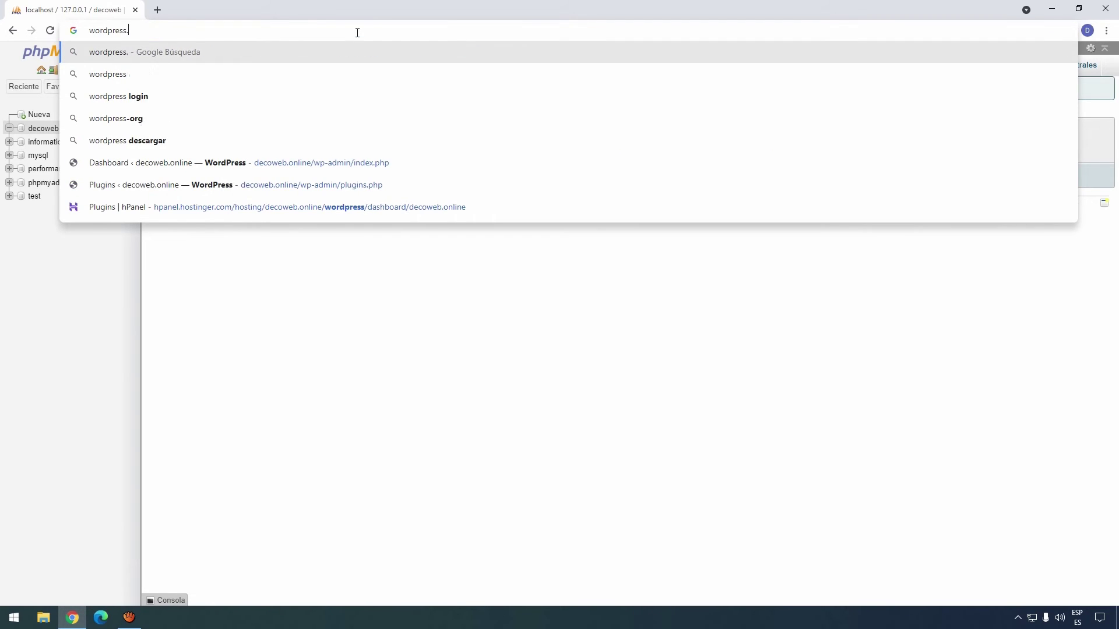
{"action": "key", "text": "Return"}
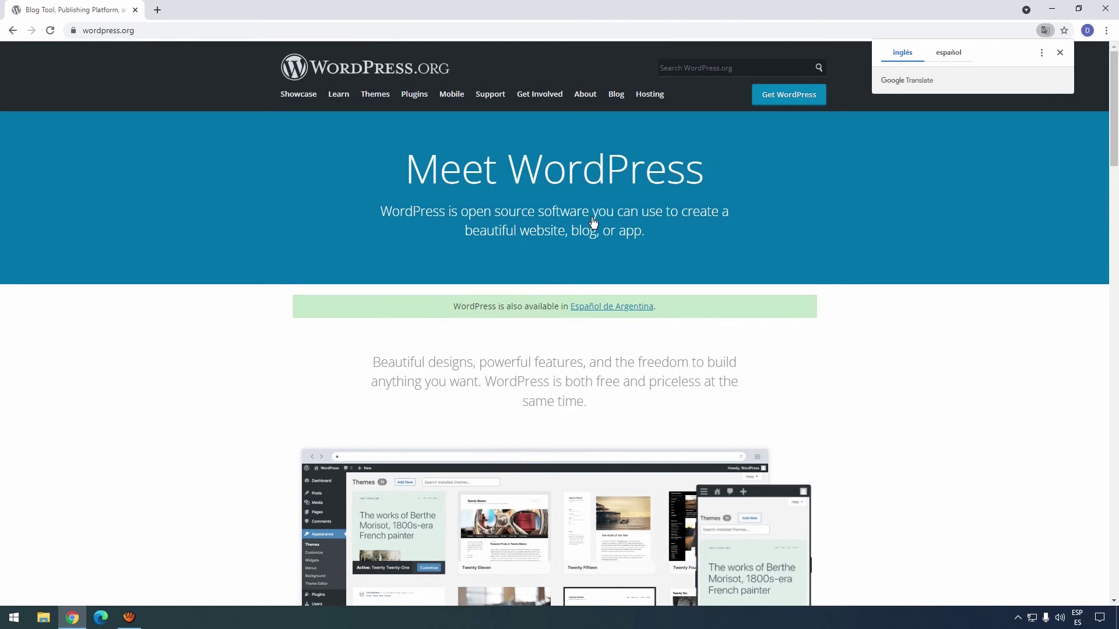
{"action": "left_click", "coordinate": [776, 101]}
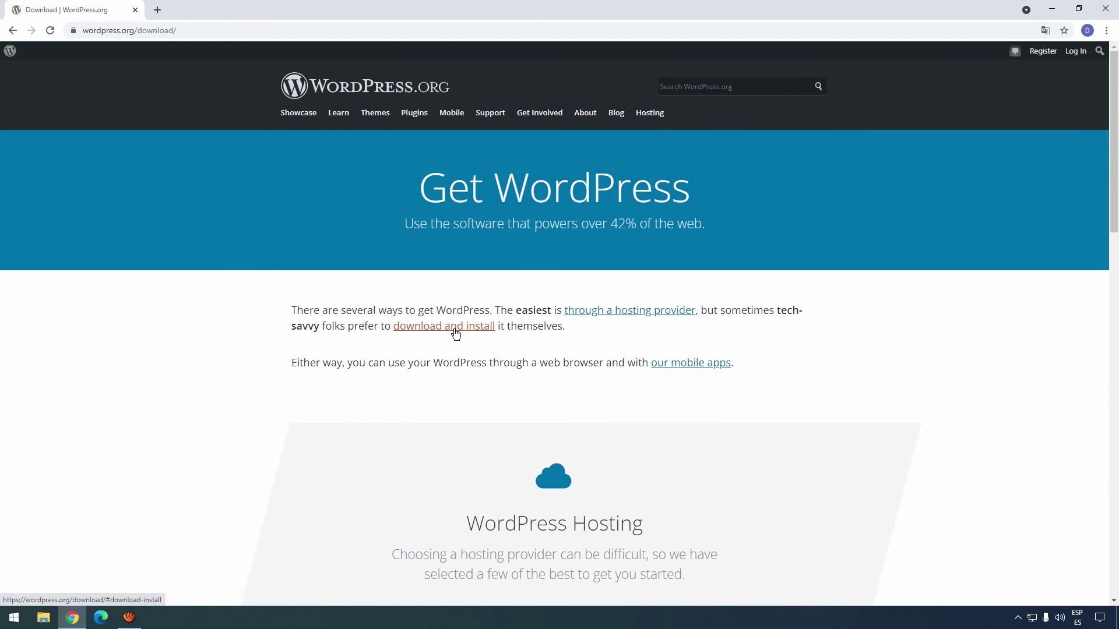
{"action": "left_click", "coordinate": [456, 333]}
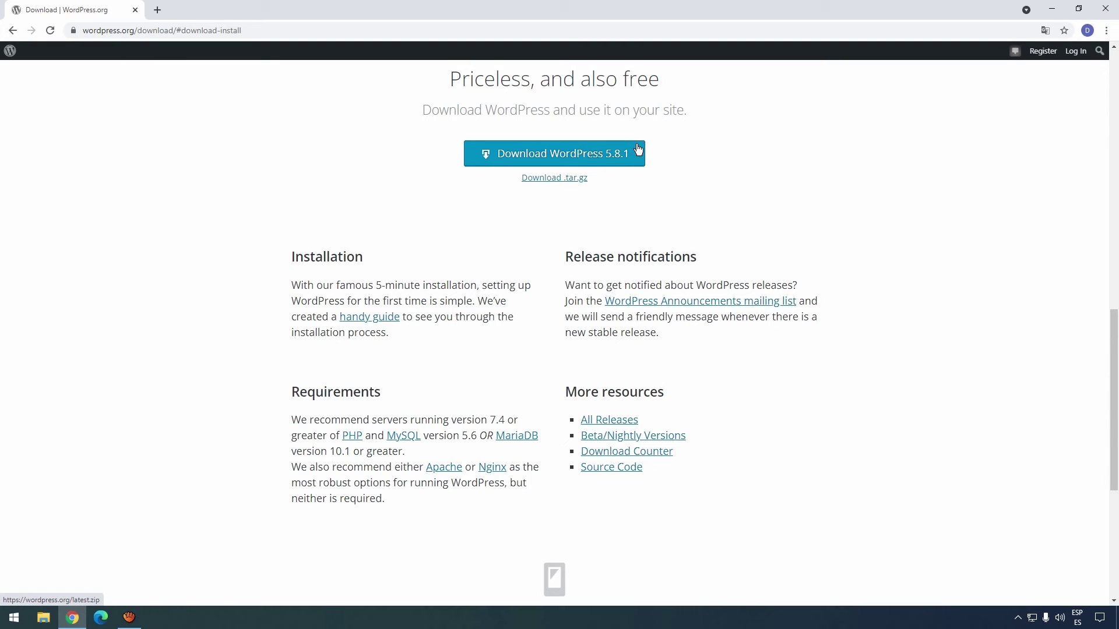
{"action": "left_click", "coordinate": [598, 153]}
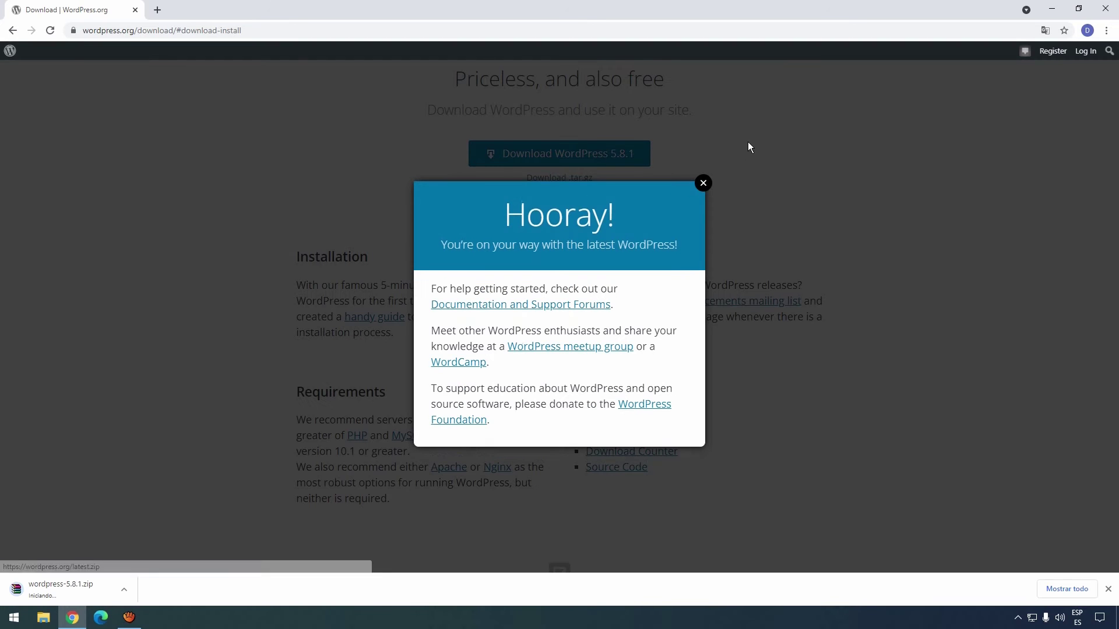
{"action": "left_click", "coordinate": [706, 181]}
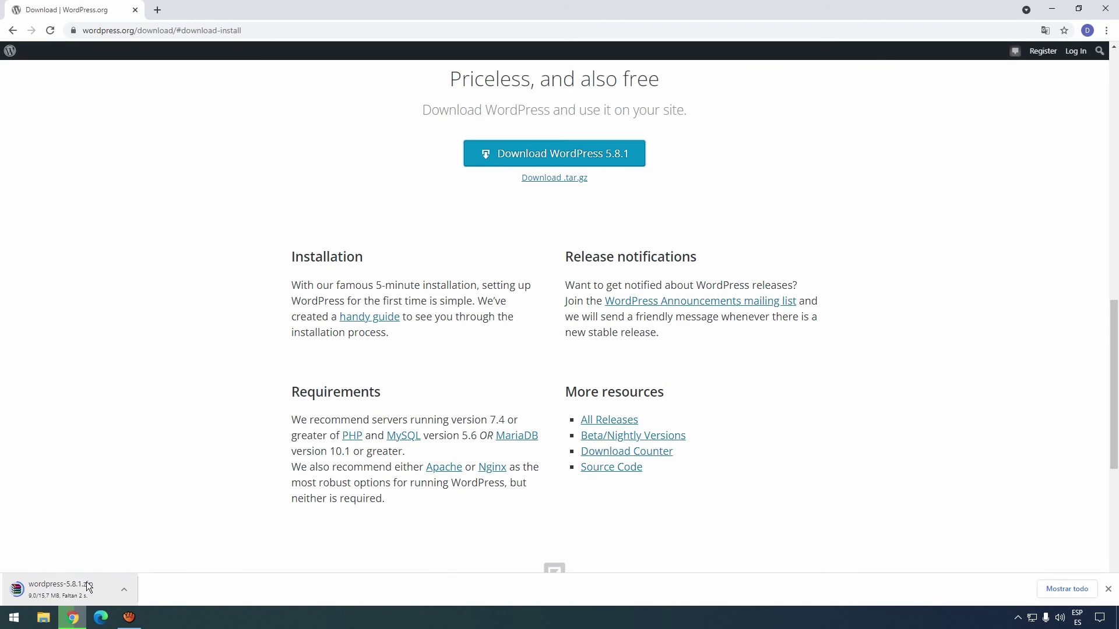
Show the downloaded zip in Descargas and extract it with WinRAR into wordpress-5.8.1\.
{"action": "left_click", "coordinate": [127, 593]}
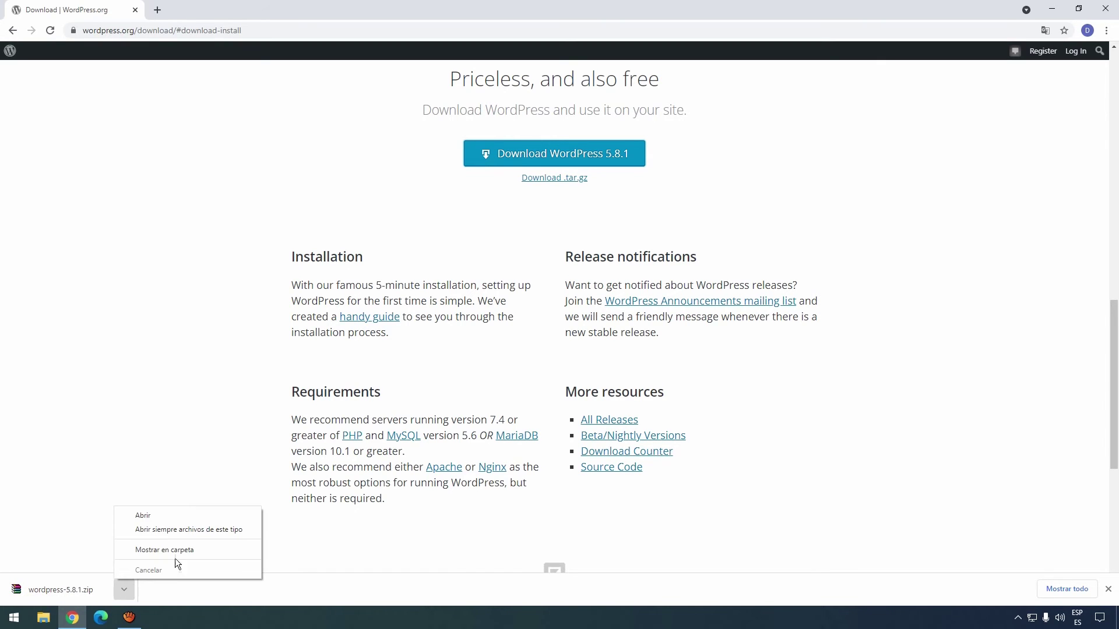
{"action": "left_click", "coordinate": [184, 550]}
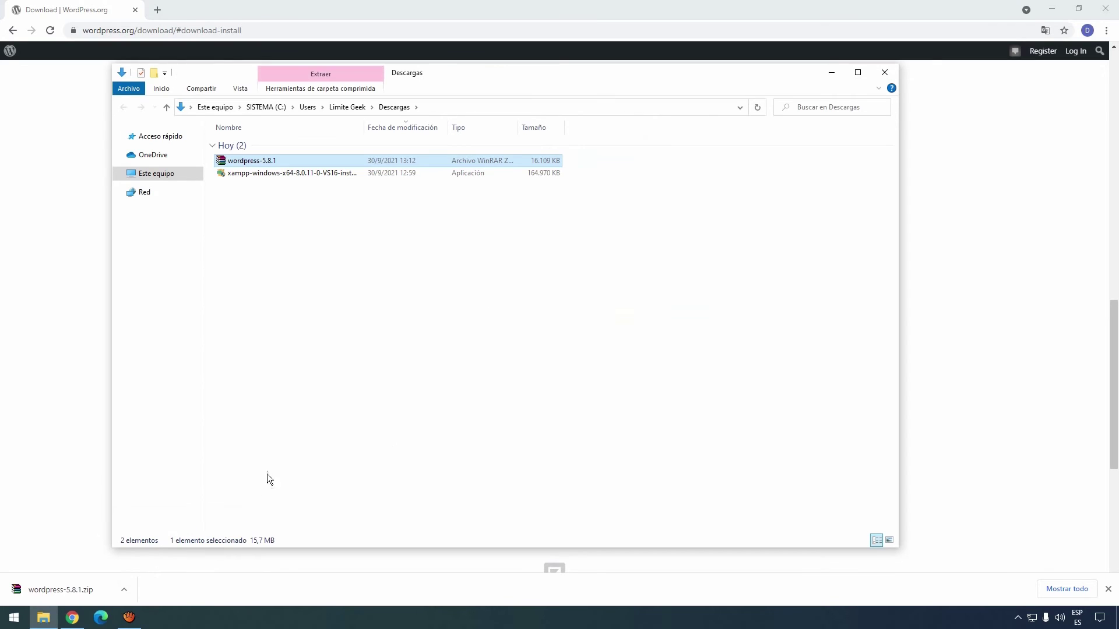
{"action": "right_click", "coordinate": [259, 161]}
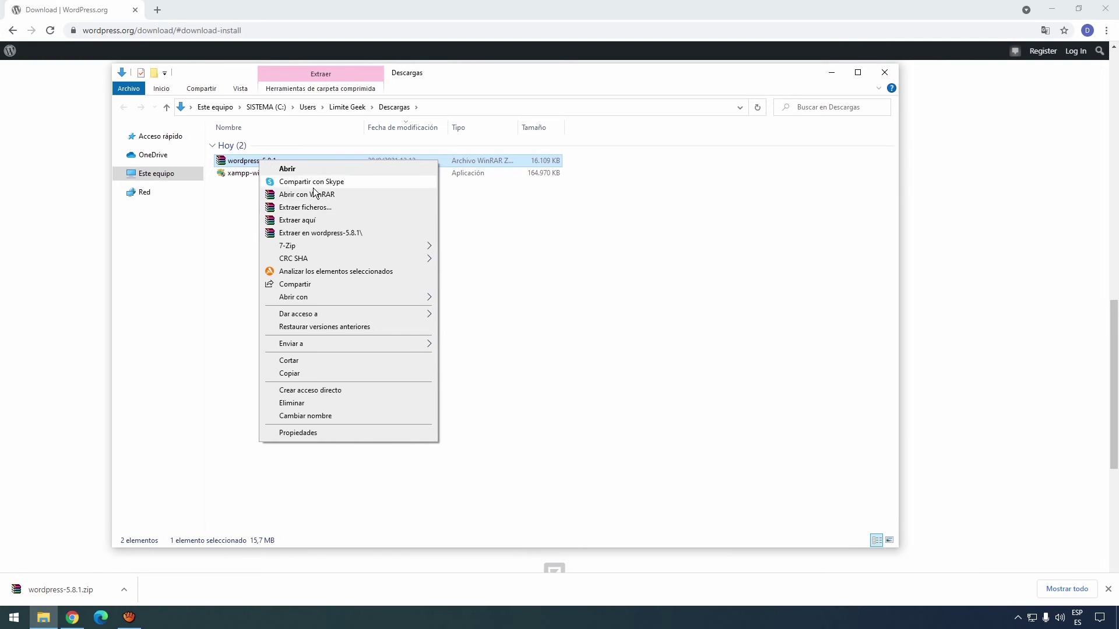
{"action": "left_click", "coordinate": [358, 233]}
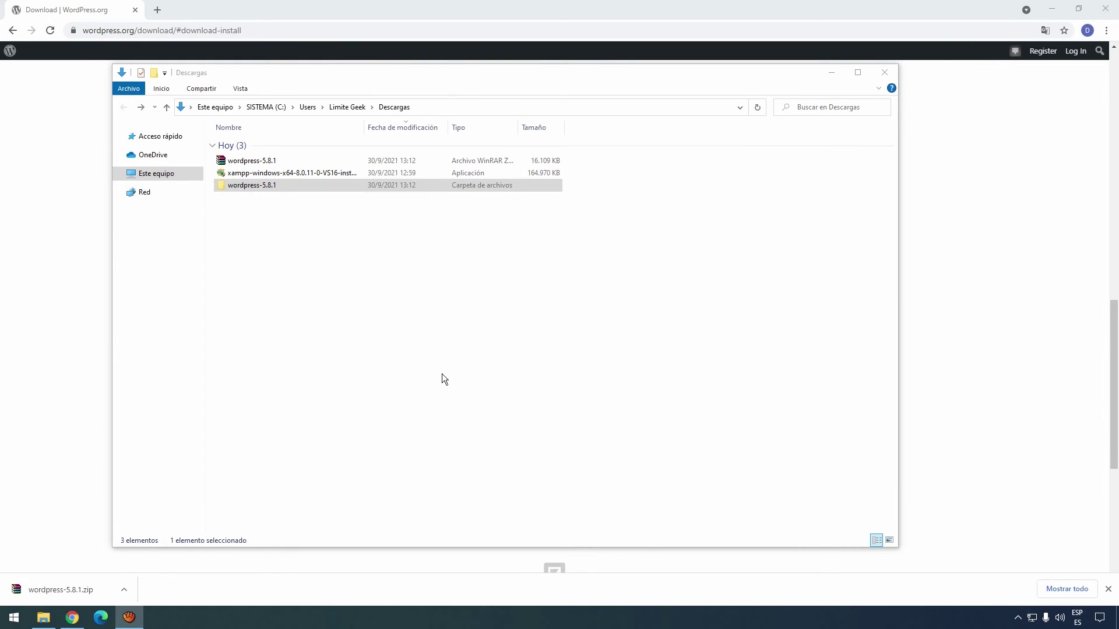
{"action": "left_click", "coordinate": [274, 205]}
Cut the inner wordpress folder from the extracted wordpress-5.8.1 folder.
{"action": "left_click", "coordinate": [227, 186]}
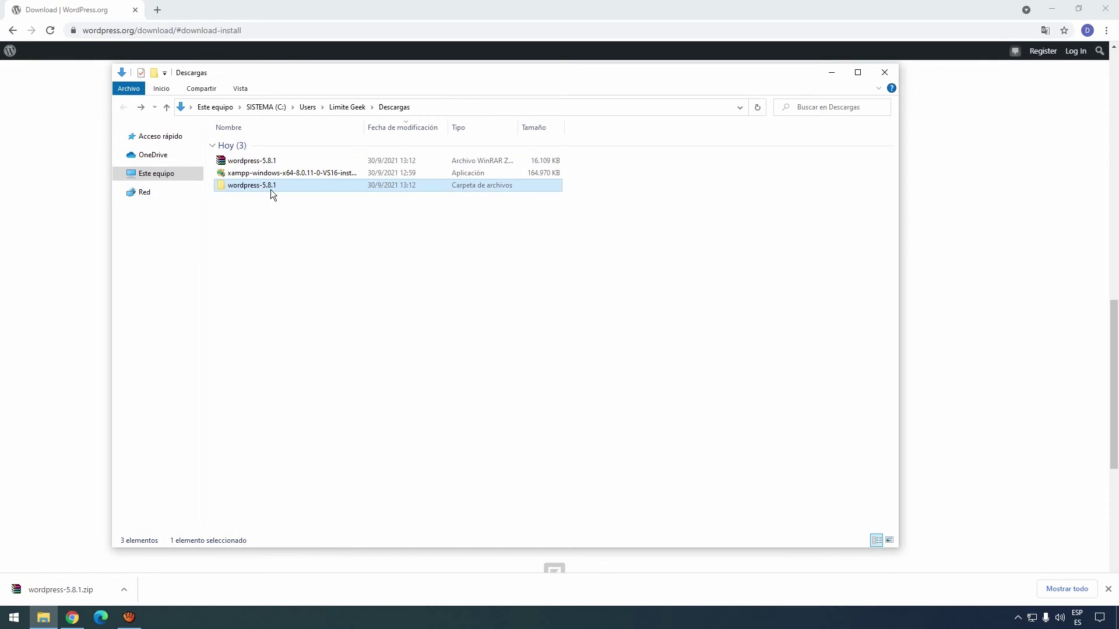
{"action": "double_click", "coordinate": [221, 187]}
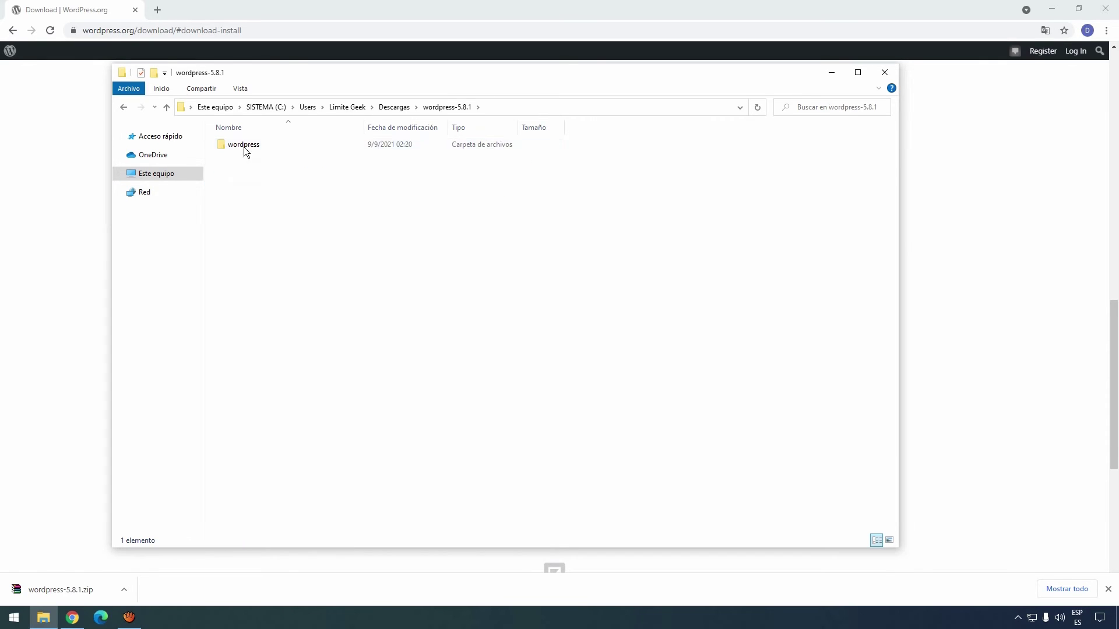
{"action": "left_click", "coordinate": [243, 147]}
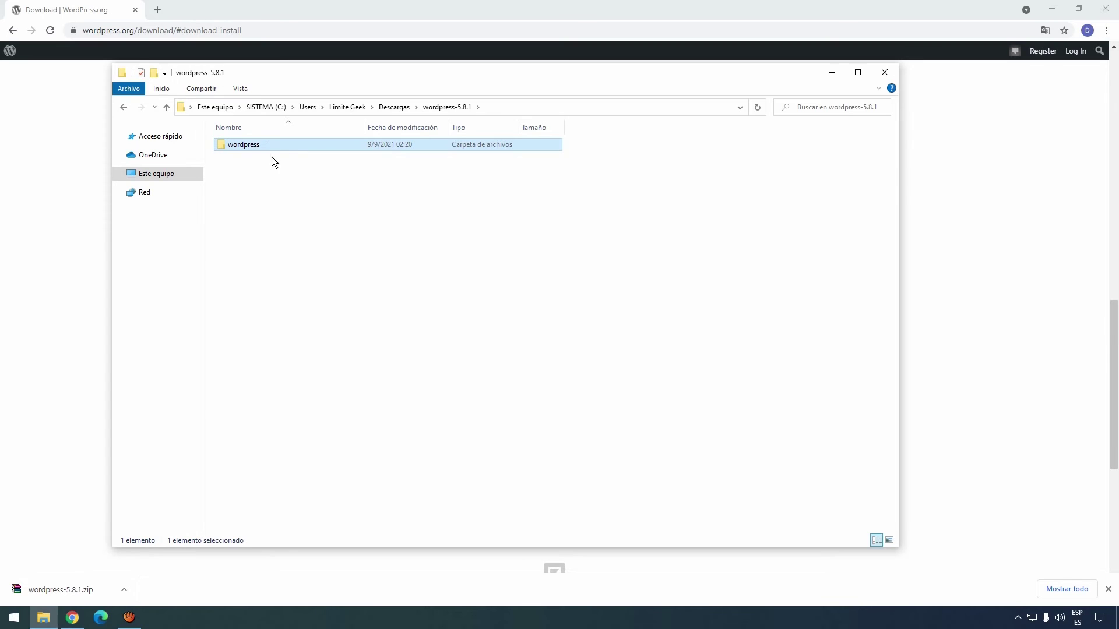
{"action": "right_click", "coordinate": [222, 145]}
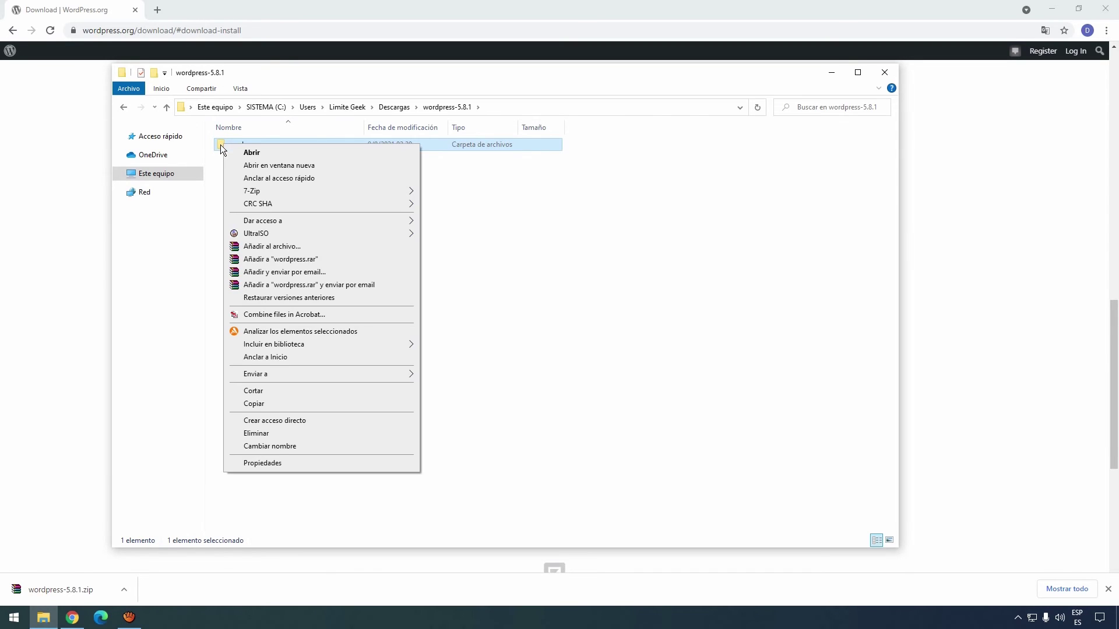
{"action": "left_click", "coordinate": [264, 392]}
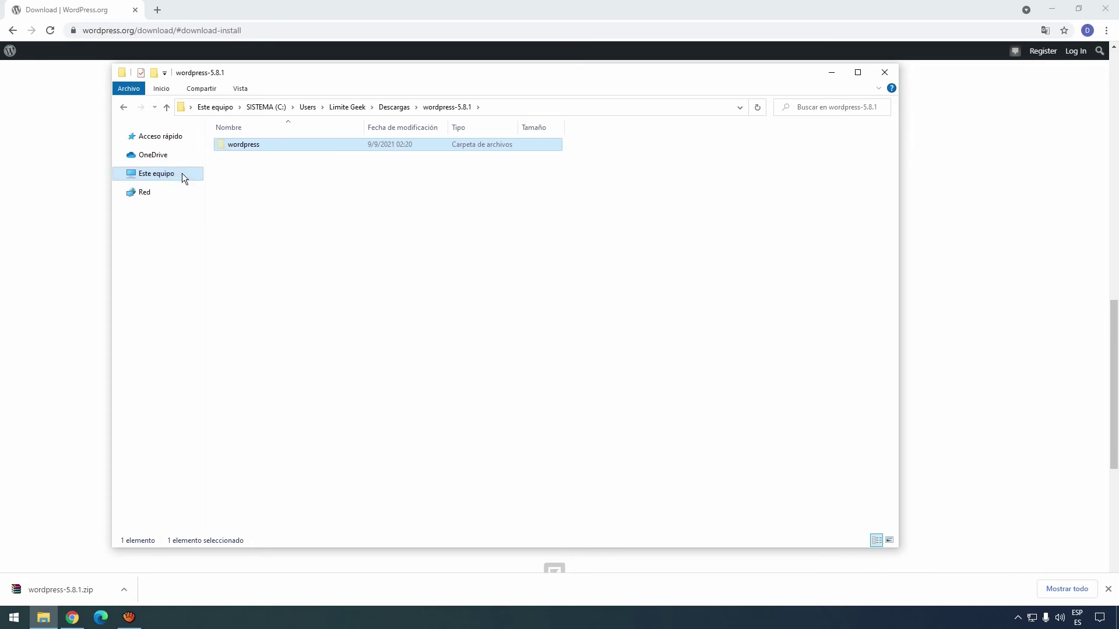
Paste the wordpress folder into C:\xampp\htdocs and close the window.
{"action": "left_click", "coordinate": [156, 176]}
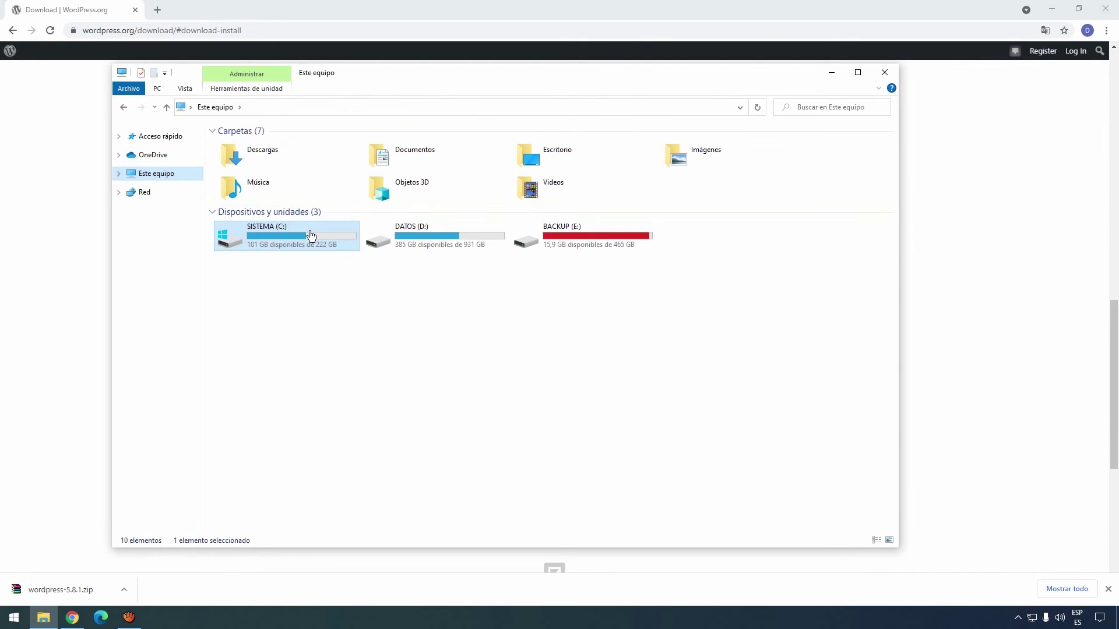
{"action": "double_click", "coordinate": [269, 241]}
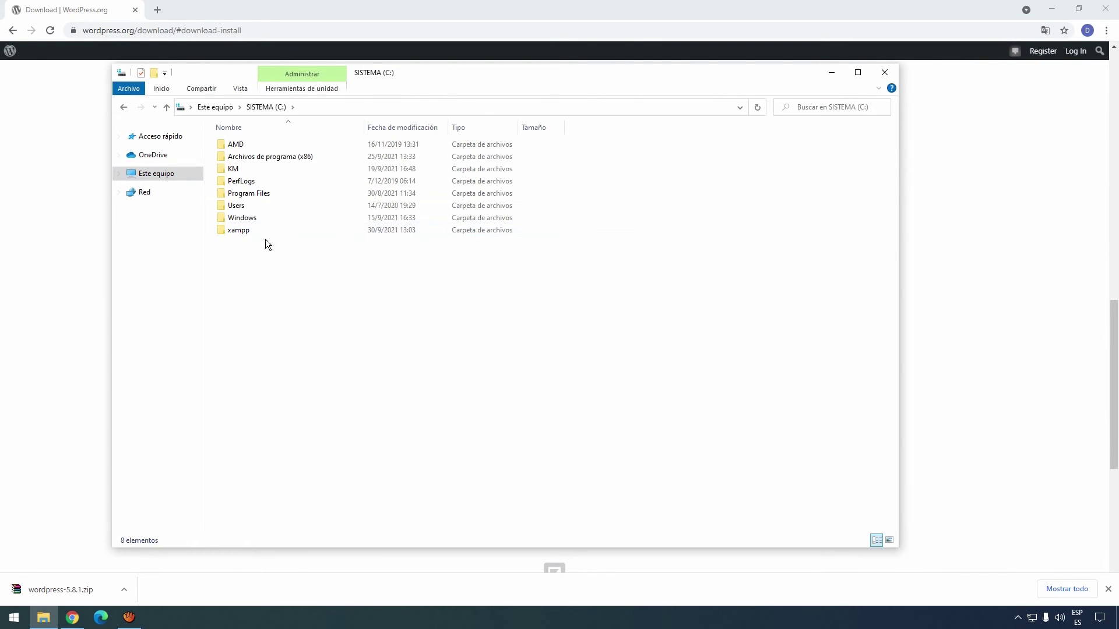
{"action": "left_click", "coordinate": [244, 233]}
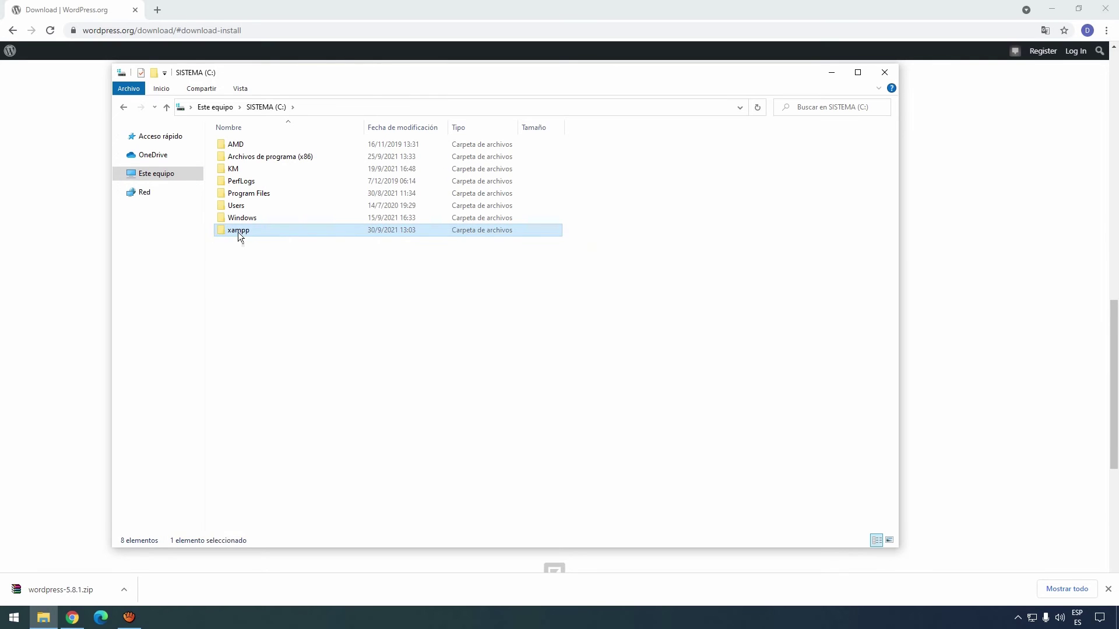
{"action": "double_click", "coordinate": [239, 231]}
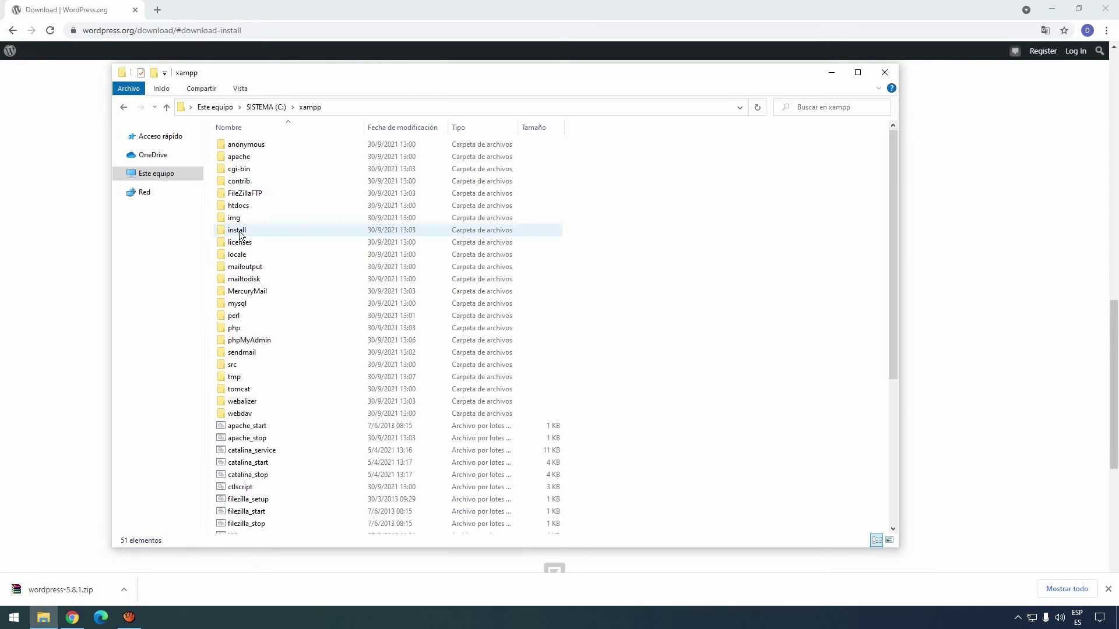
{"action": "left_click", "coordinate": [246, 207]}
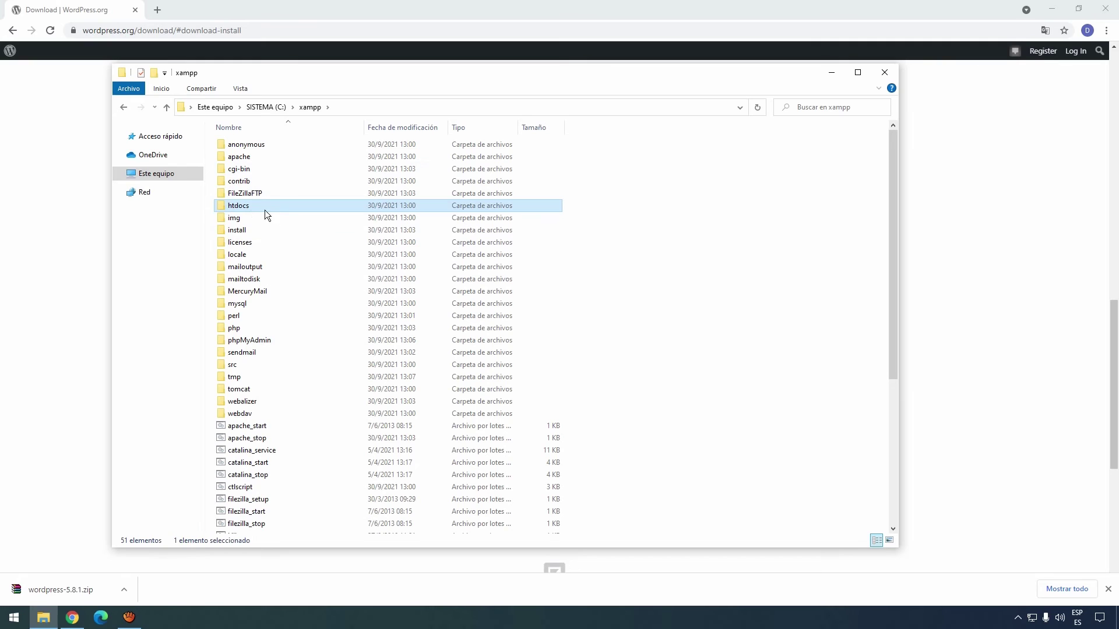
{"action": "double_click", "coordinate": [241, 208]}
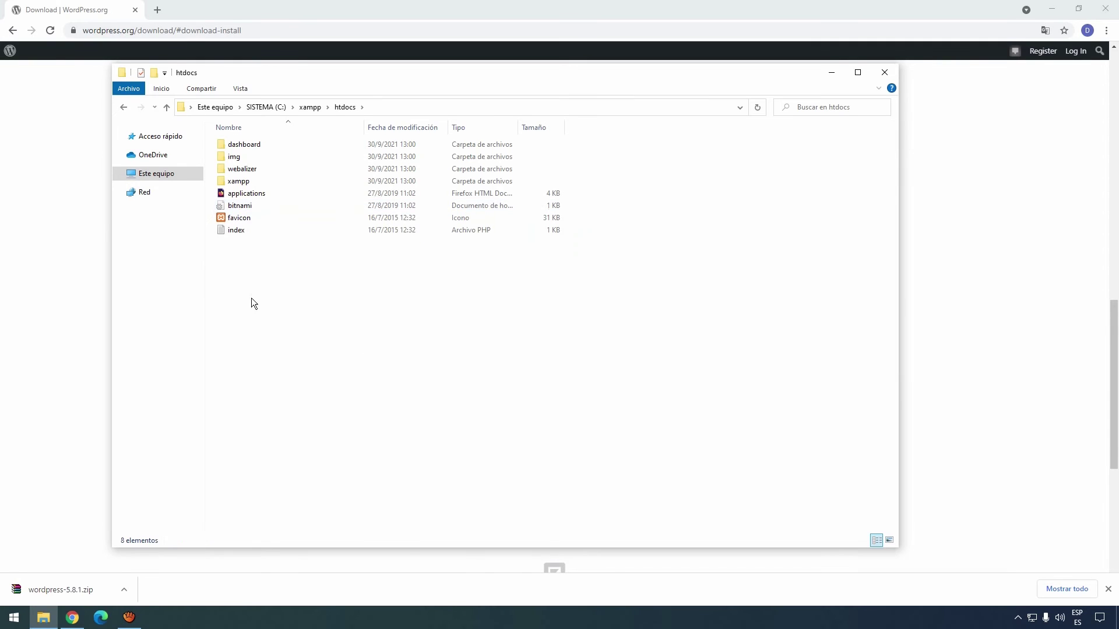
{"action": "right_click", "coordinate": [241, 275]}
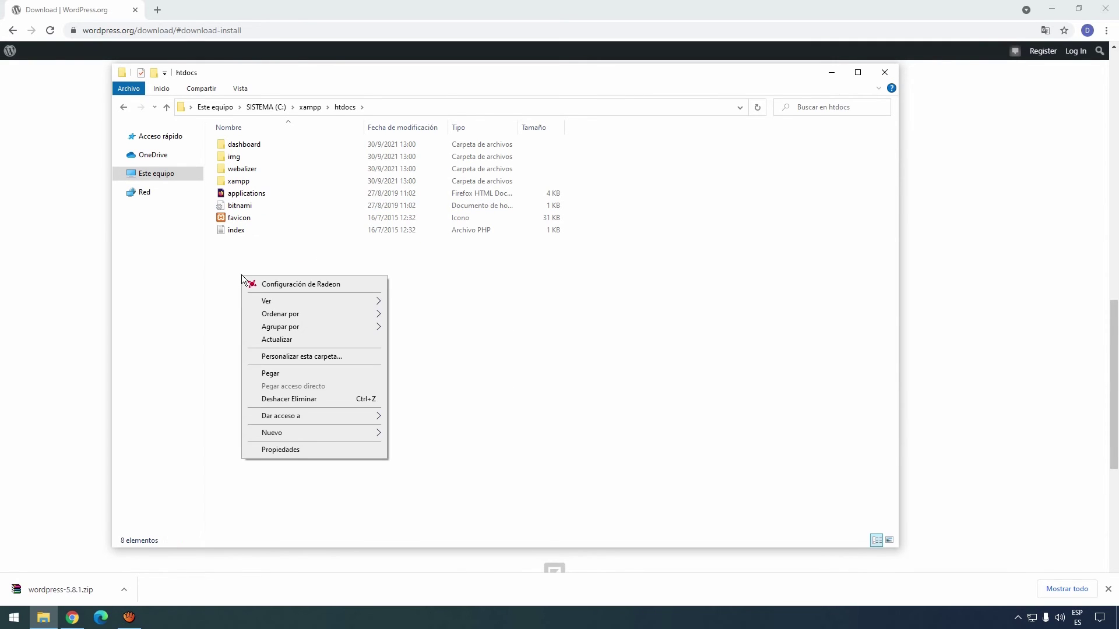
{"action": "left_click", "coordinate": [287, 373]}
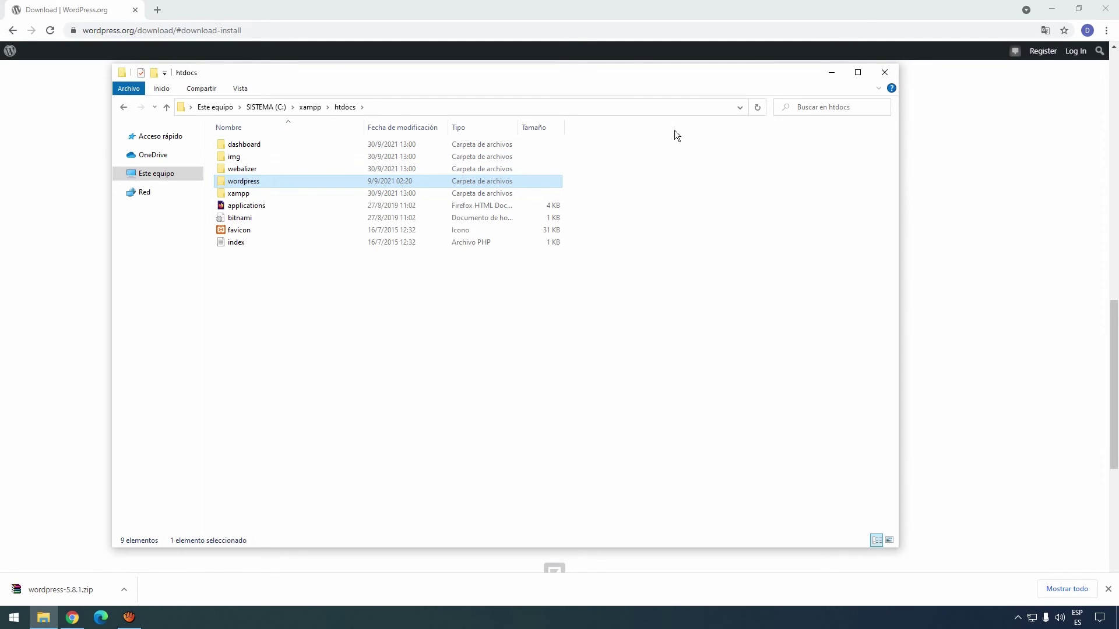
{"action": "left_click", "coordinate": [883, 72]}
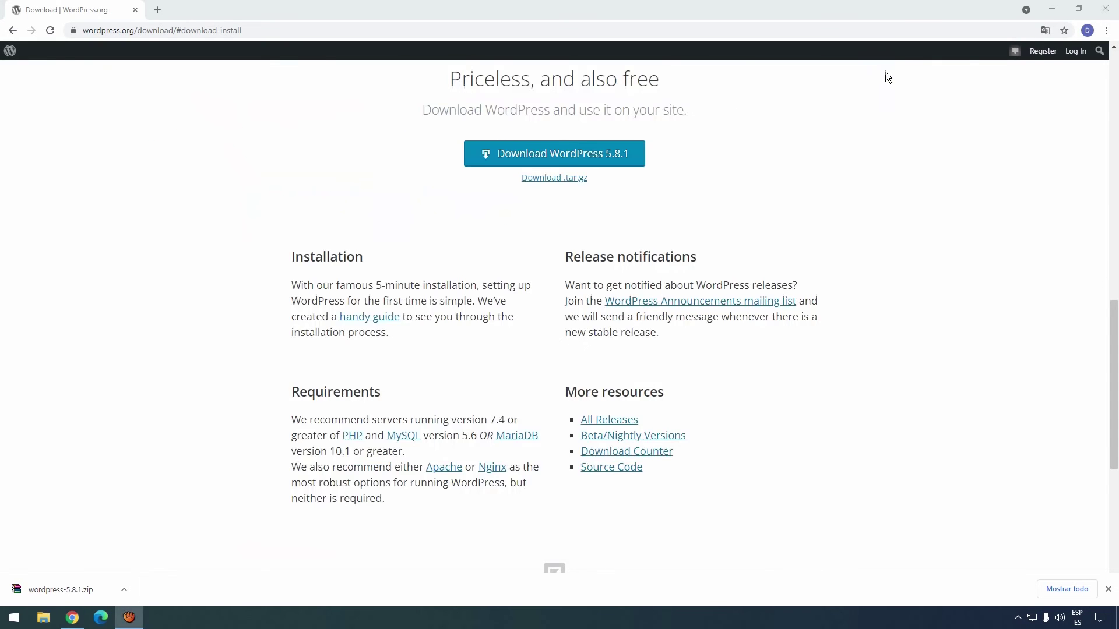
Load localhost/wordpress in Chrome's address bar to reach the WordPress setup page.
{"action": "left_click", "coordinate": [261, 30]}
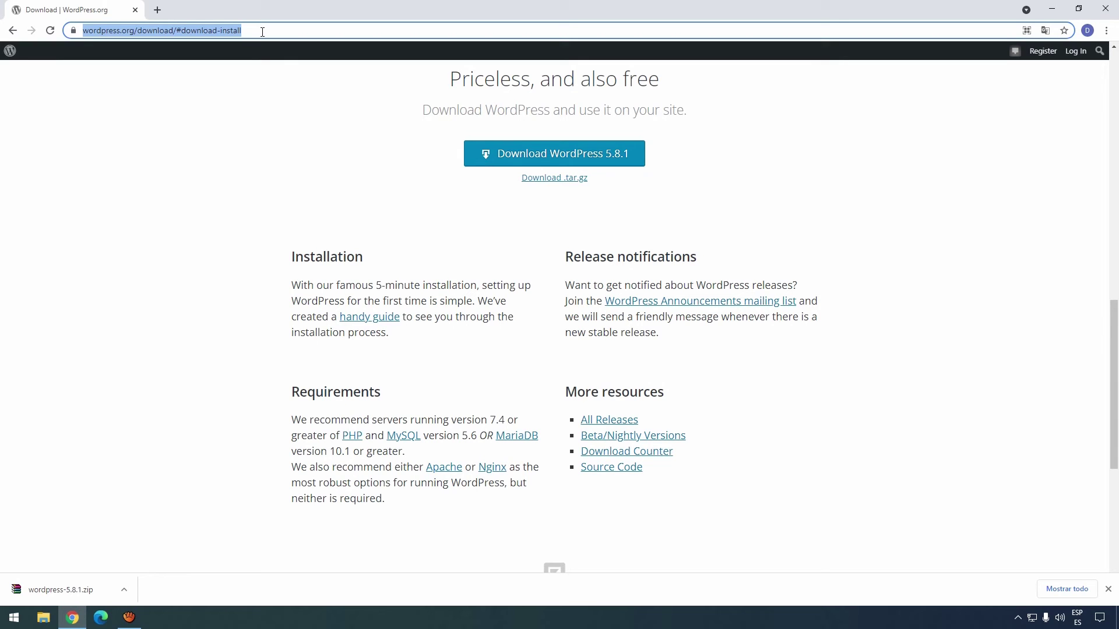
{"action": "key", "text": "BackSpace"}
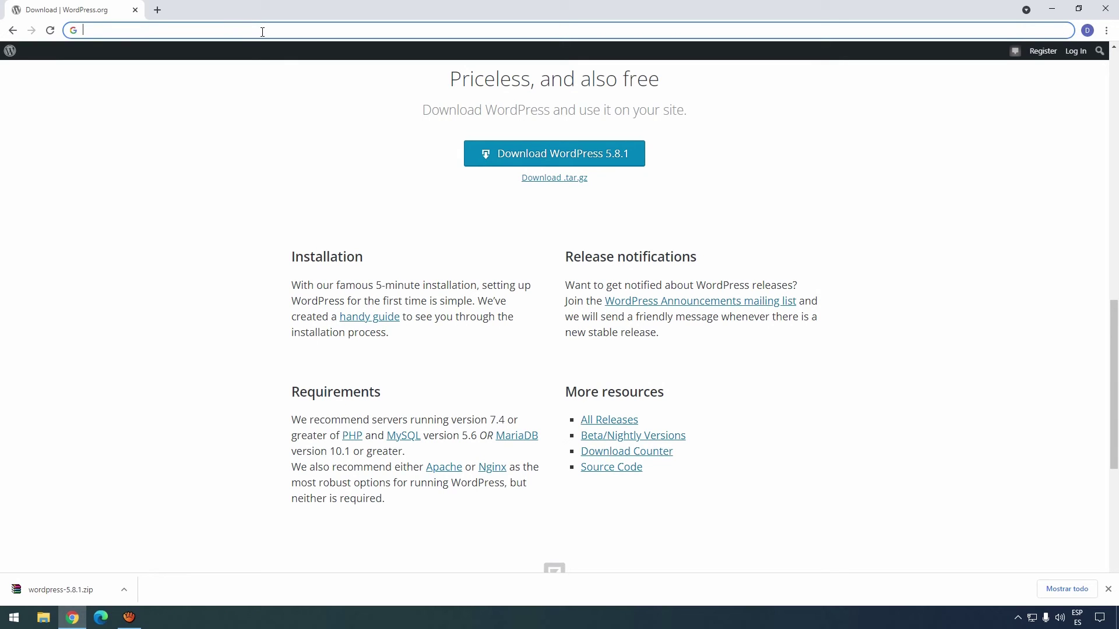
{"action": "type", "text": "localho"}
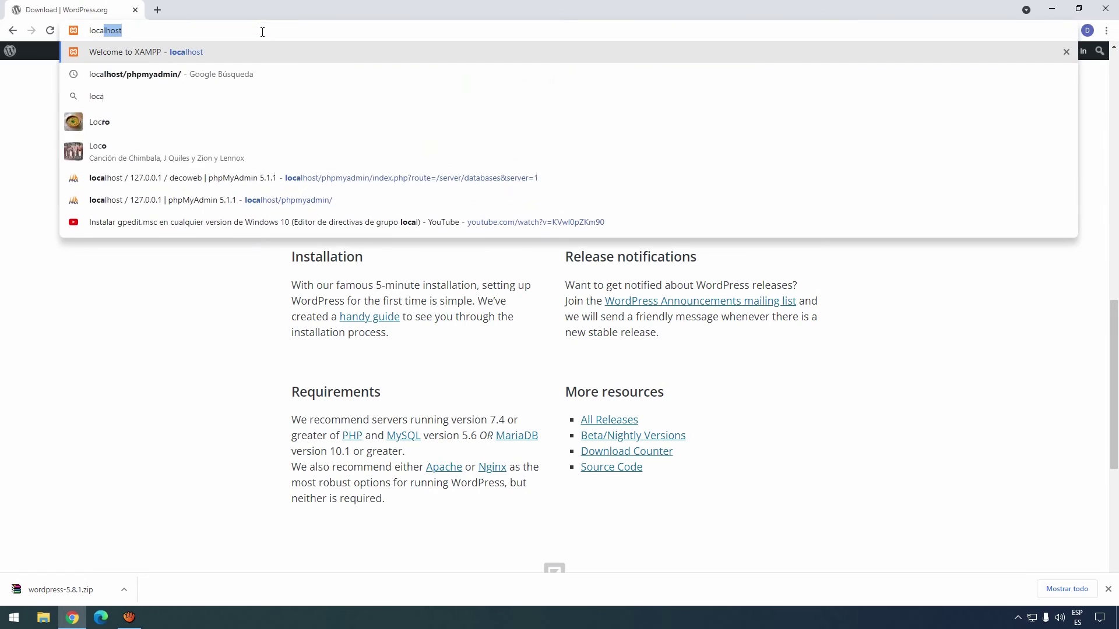
{"action": "type", "text": "st"}
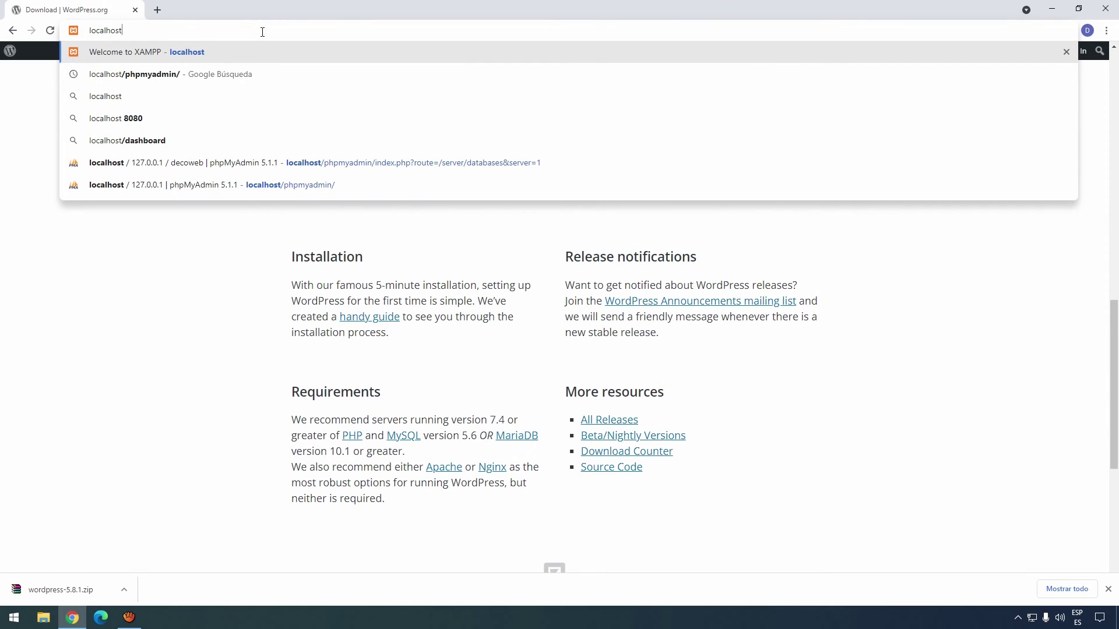
{"action": "type", "text": "/wordpre"}
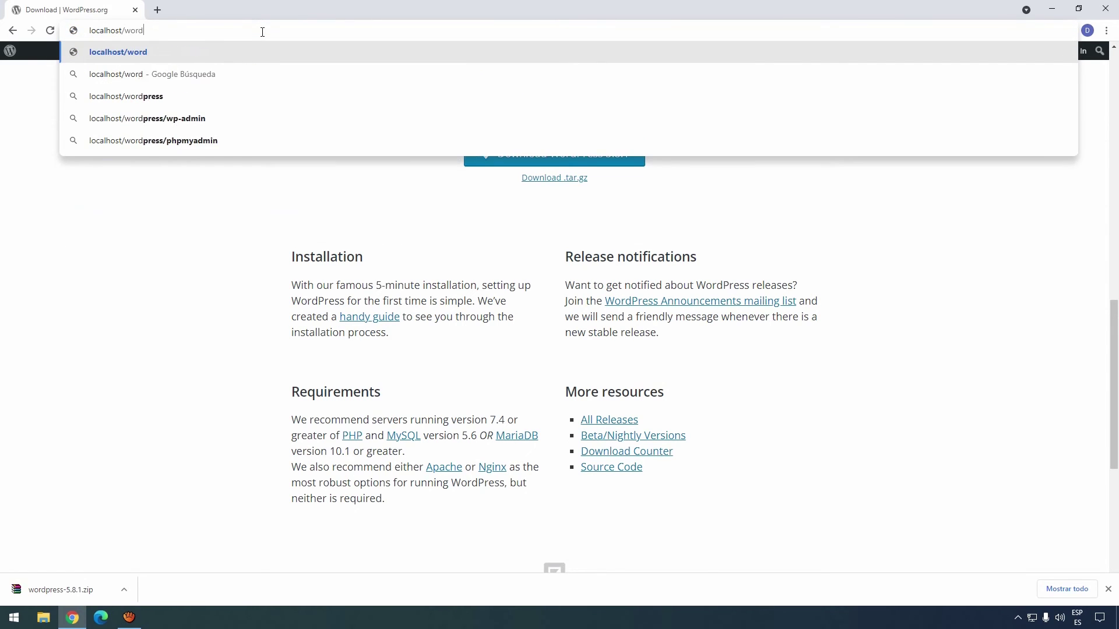
{"action": "type", "text": "ss"}
{"action": "key", "text": "Return"}
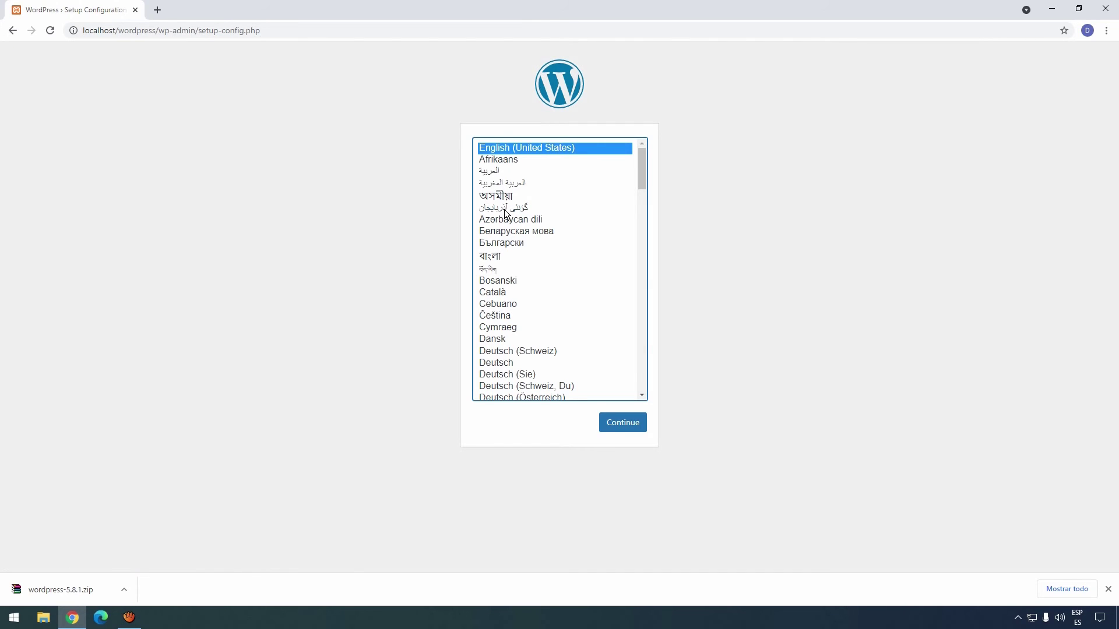
Choose Español de Argentina as the setup language and proceed to the database details.
{"action": "left_click_drag", "start_coordinate": [641, 177], "coordinate": [644, 222]}
{"action": "left_click", "coordinate": [524, 264]}
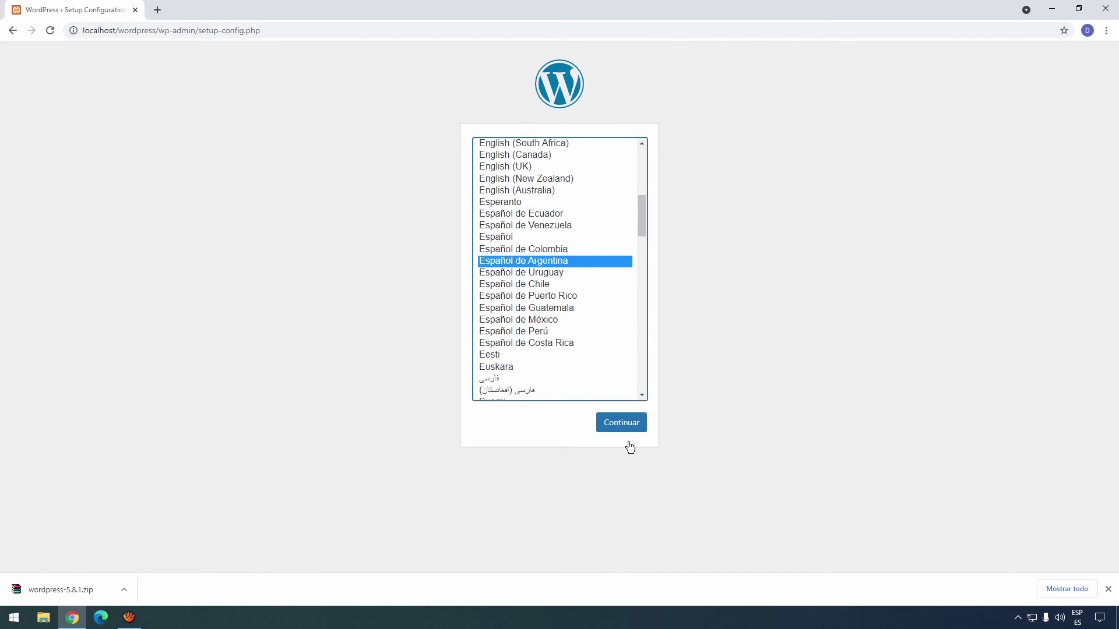
{"action": "left_click", "coordinate": [622, 423]}
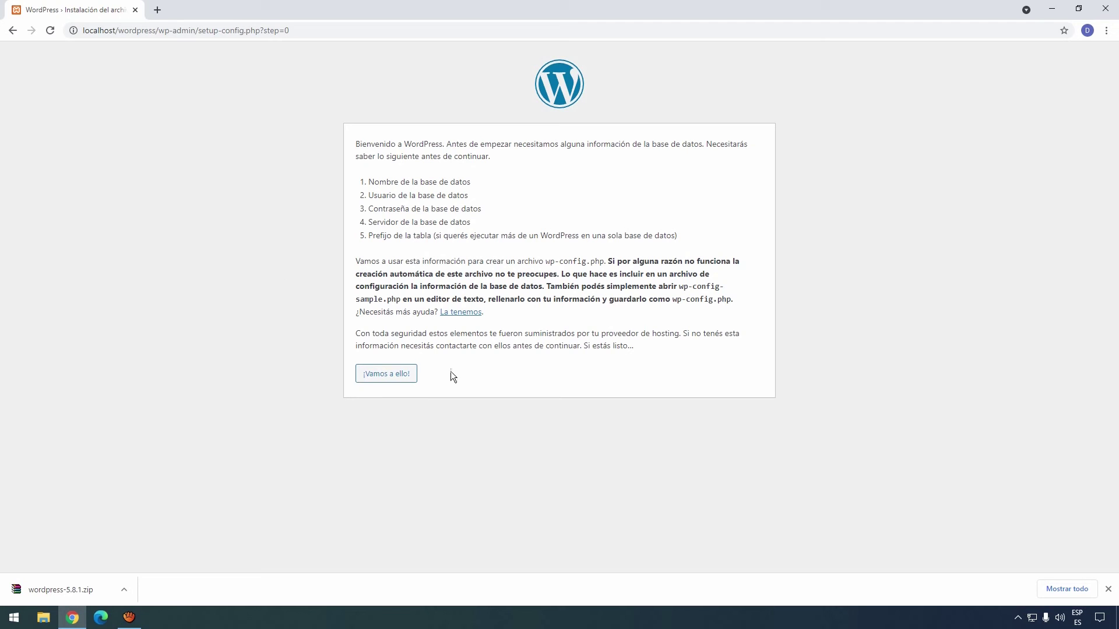
{"action": "left_click", "coordinate": [389, 380]}
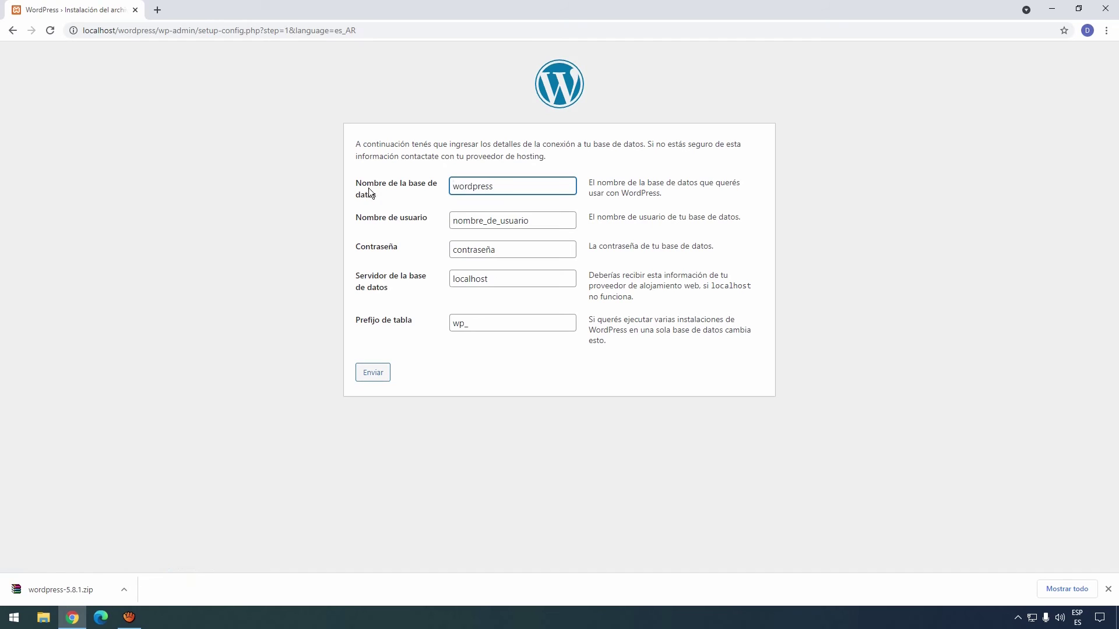
Enter decoweb as the database name and root as the username.
{"action": "left_click_drag", "start_coordinate": [506, 185], "coordinate": [383, 189]}
{"action": "type", "text": "decoweb"}
{"action": "left_click", "coordinate": [542, 224]}
{"action": "left_click_drag", "start_coordinate": [549, 221], "coordinate": [376, 225]}
{"action": "key", "text": "BackSpace"}
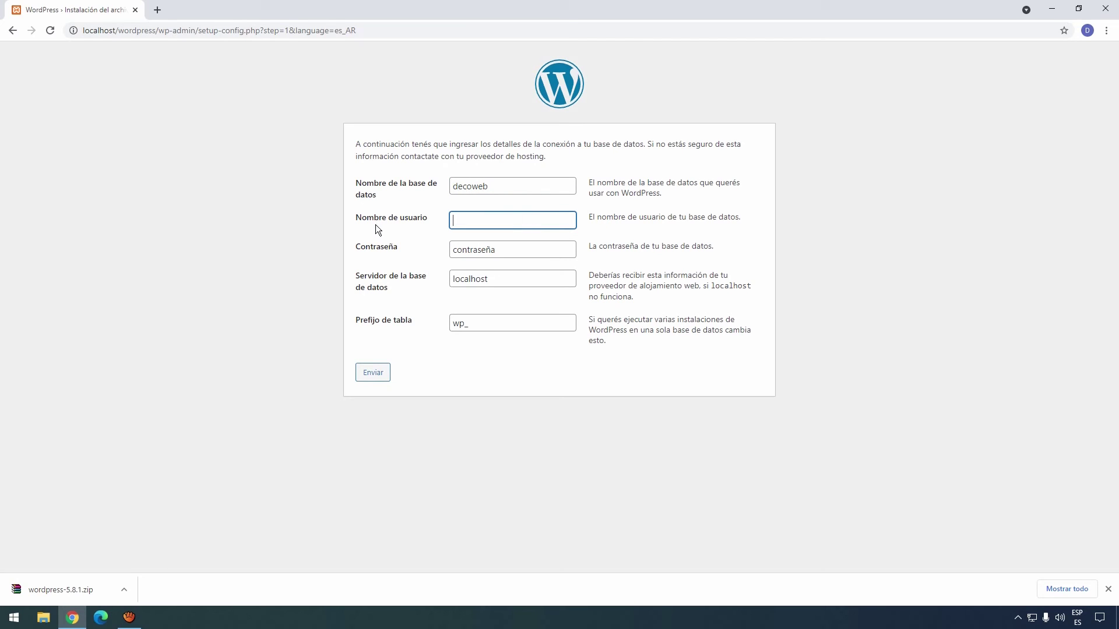
{"action": "type", "text": "root"}
Leave the password empty, keep localhost and the wp_ prefix, and submit.
{"action": "left_click", "coordinate": [487, 249]}
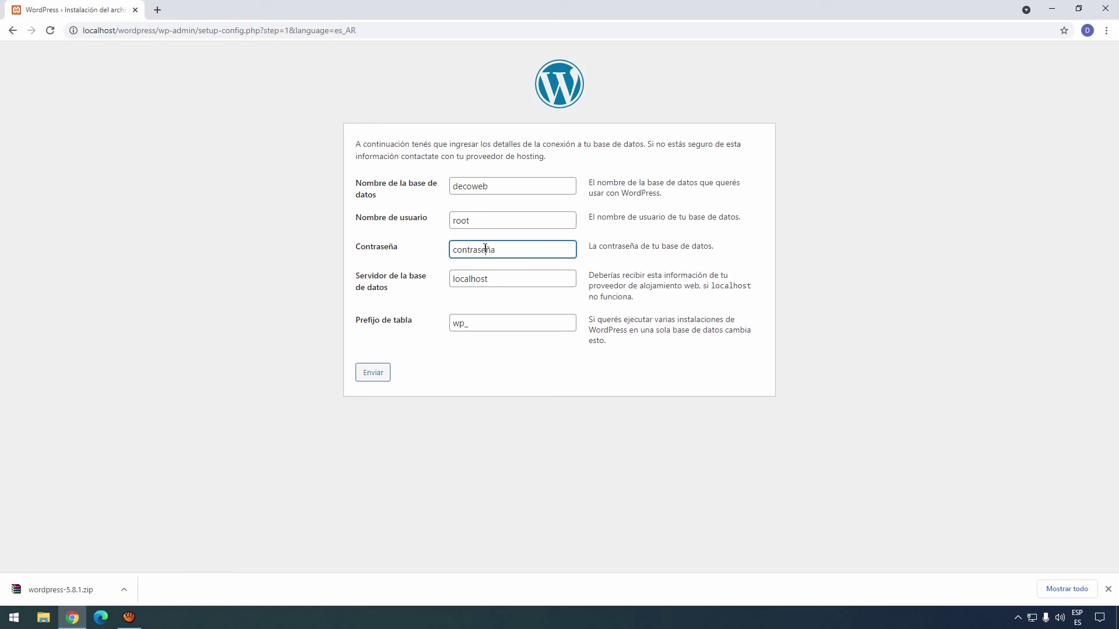
{"action": "left_click_drag", "start_coordinate": [518, 249], "coordinate": [412, 250]}
{"action": "key", "text": "BackSpace"}
{"action": "left_click", "coordinate": [520, 280]}
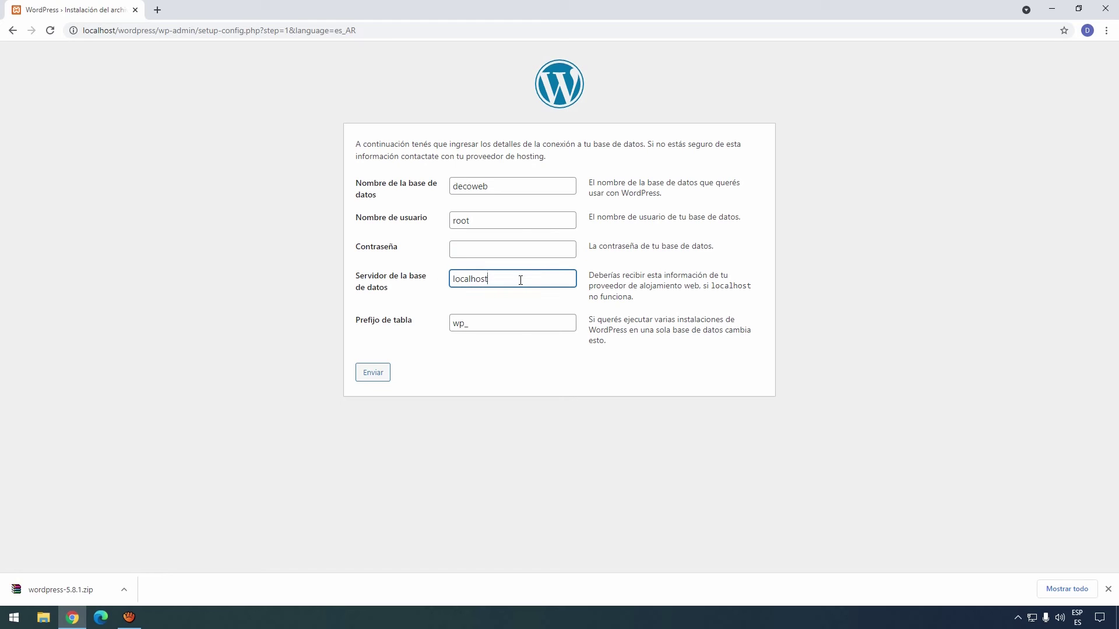
{"action": "left_click", "coordinate": [522, 326]}
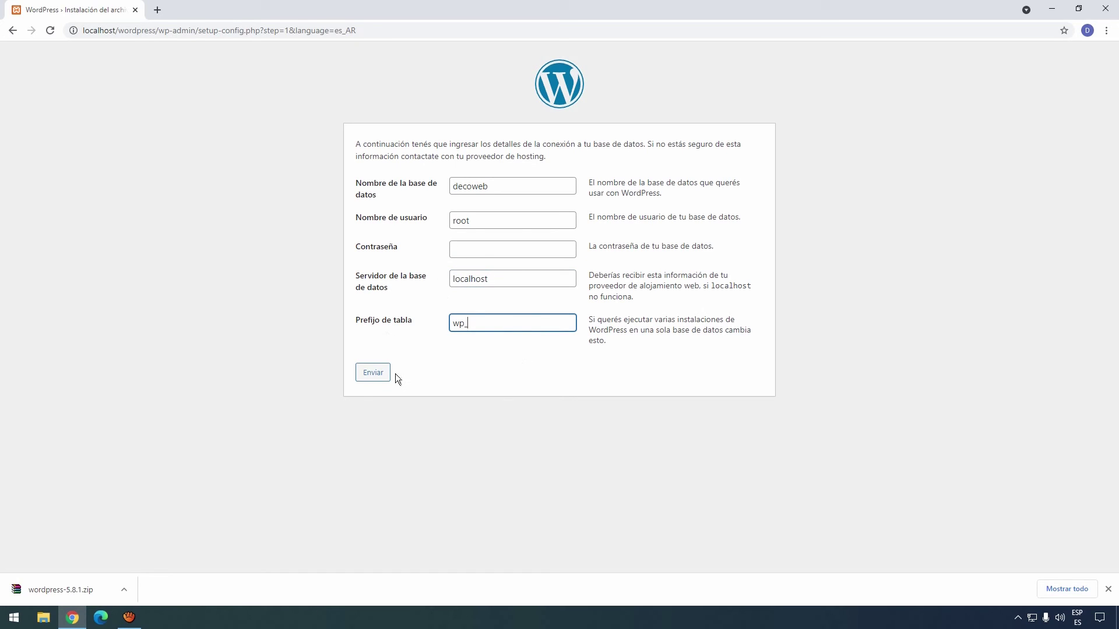
{"action": "left_click", "coordinate": [370, 376]}
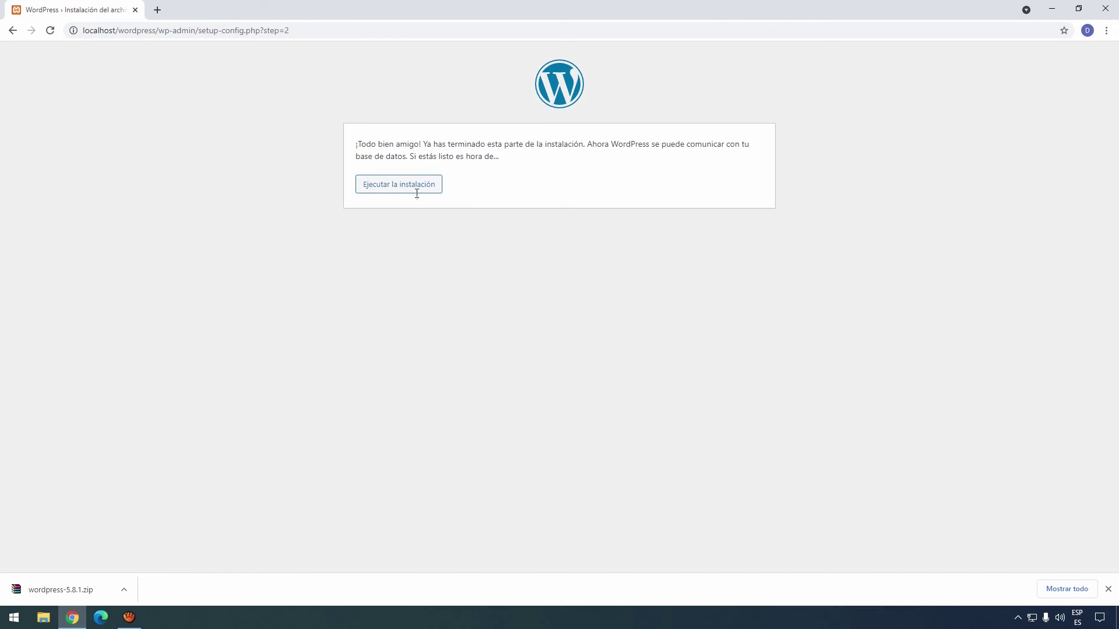
Run the installation and enter site title DecoWeb with username admin.
{"action": "left_click", "coordinate": [387, 185]}
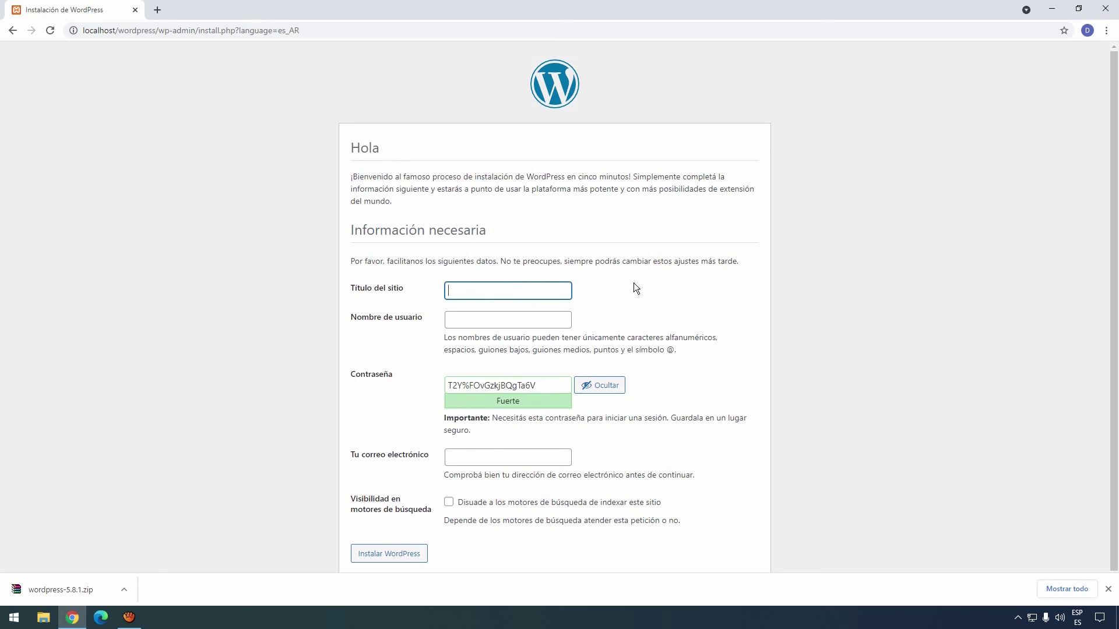
{"action": "type", "text": "DecoWeb"}
{"action": "key", "text": "Tab"}
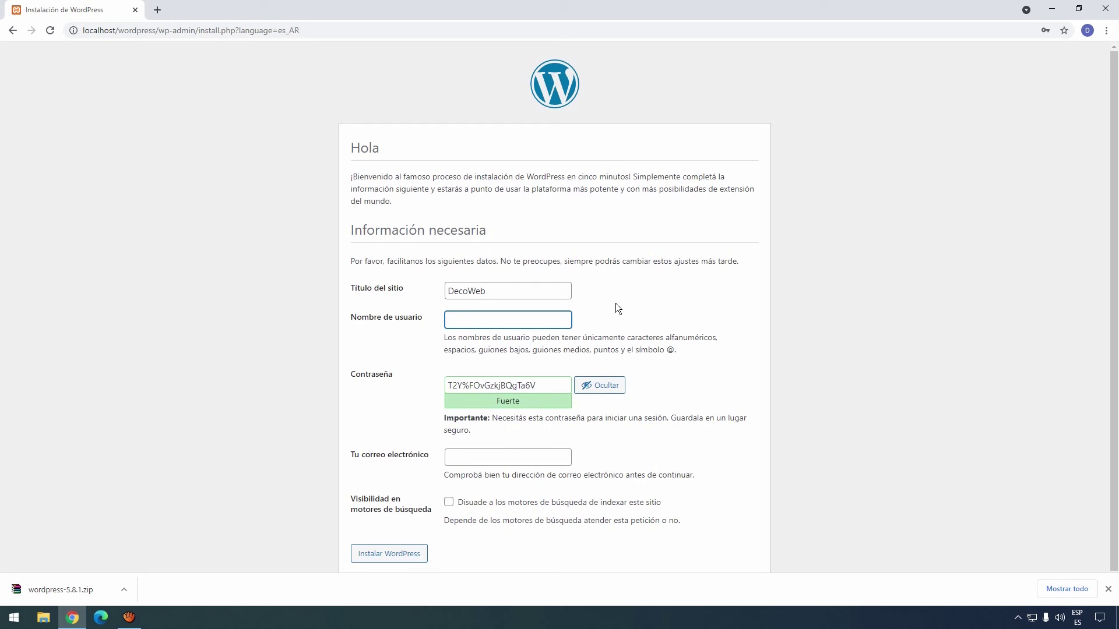
{"action": "type", "text": "admin"}
Replace the generated password with a short one, confirm the weak password, and enter the contact e-mail.
{"action": "left_click_drag", "start_coordinate": [547, 385], "coordinate": [384, 387]}
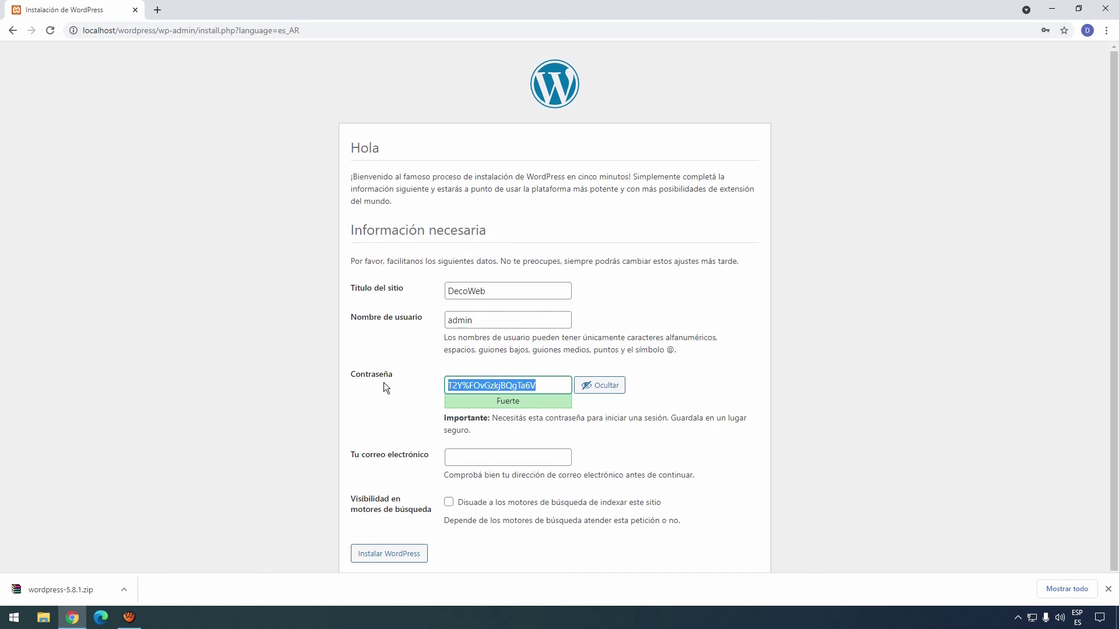
{"action": "type", "text": "1234"}
{"action": "scroll", "coordinate": [409, 385], "scroll_direction": "down", "scroll_amount": 1}
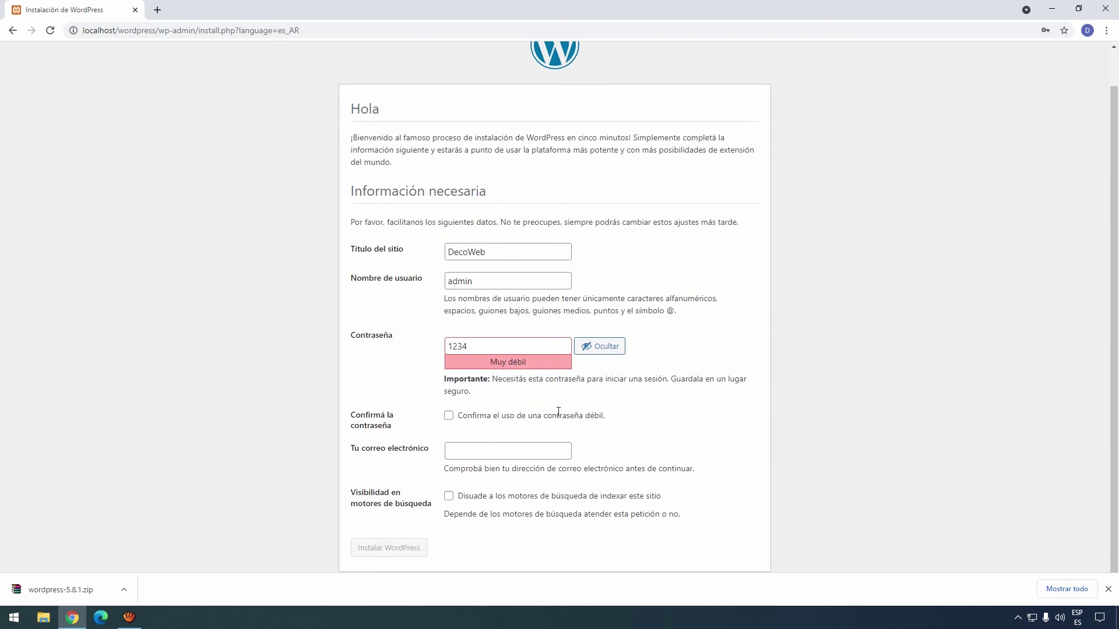
{"action": "left_click", "coordinate": [449, 416]}
{"action": "left_click", "coordinate": [528, 456]}
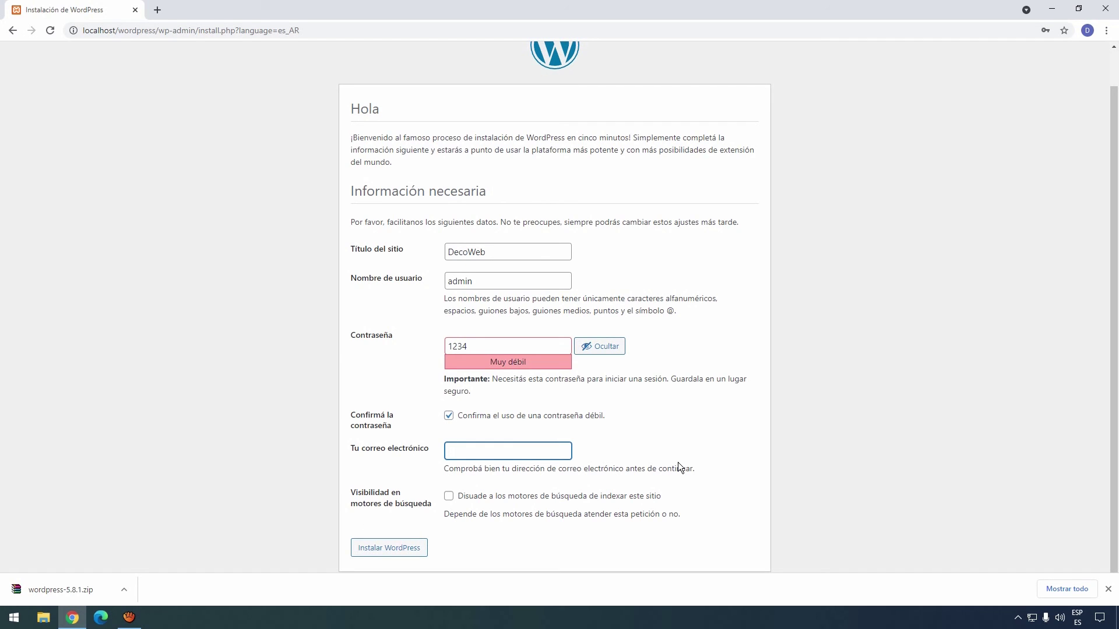
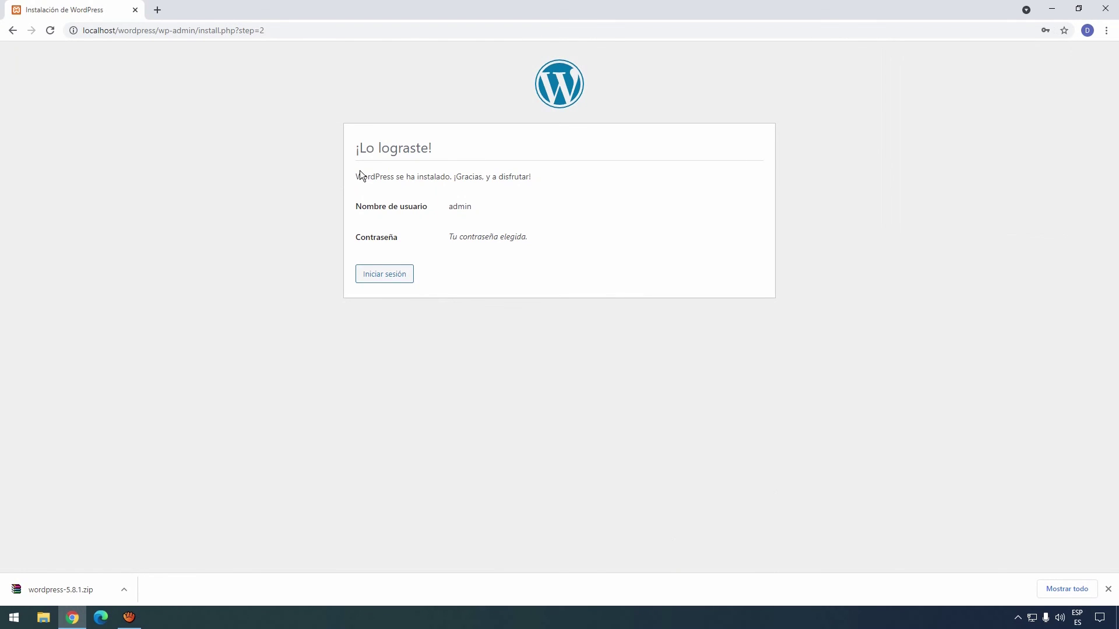
Clear the accidental text highlights and go to the WordPress login page.
{"action": "left_click_drag", "start_coordinate": [362, 176], "coordinate": [477, 178]}
{"action": "left_click", "coordinate": [478, 178]}
{"action": "left_click", "coordinate": [457, 250]}
{"action": "left_click", "coordinate": [388, 276]}
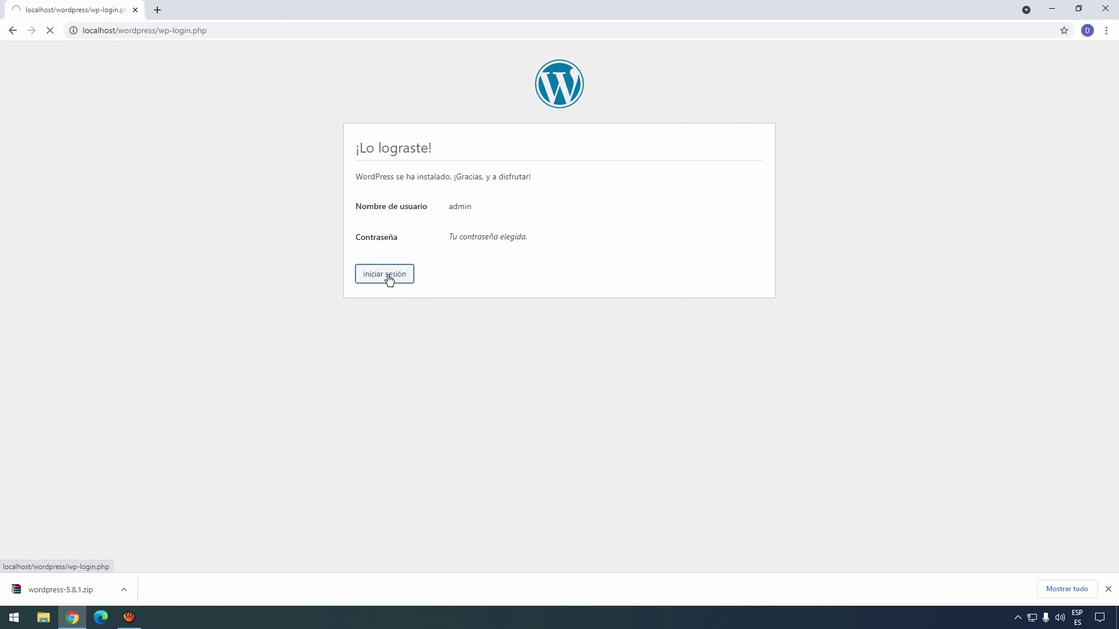
Log in as admin with the account password, then dismiss Chrome's downloads bar.
{"action": "left_click", "coordinate": [539, 322]}
{"action": "type", "text": "••••"}
{"action": "left_click", "coordinate": [596, 352]}
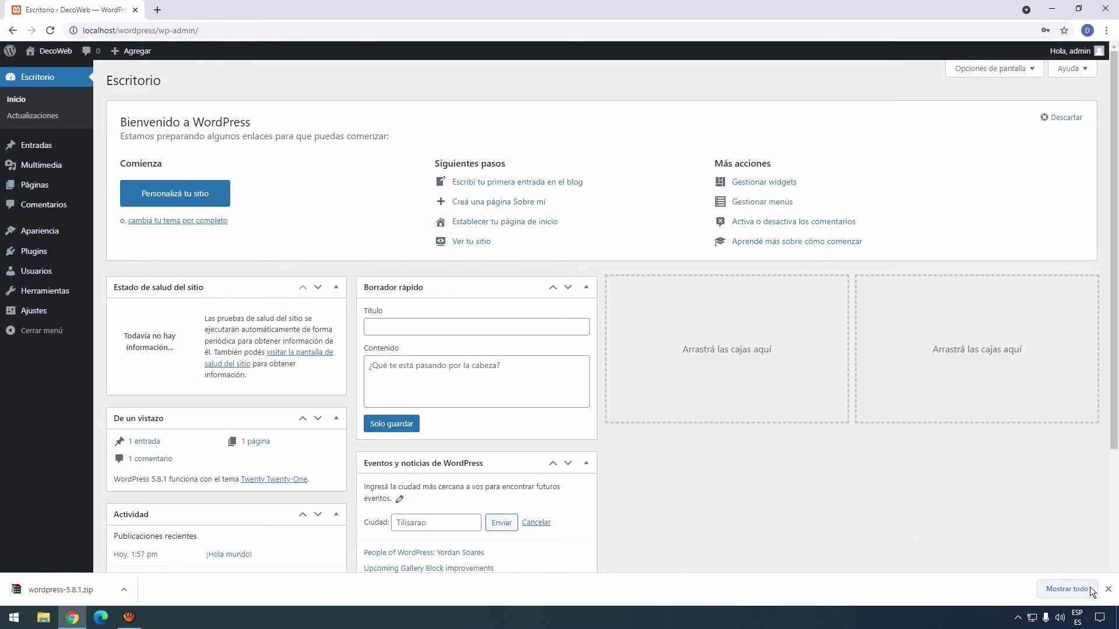
{"action": "left_click", "coordinate": [1109, 589]}
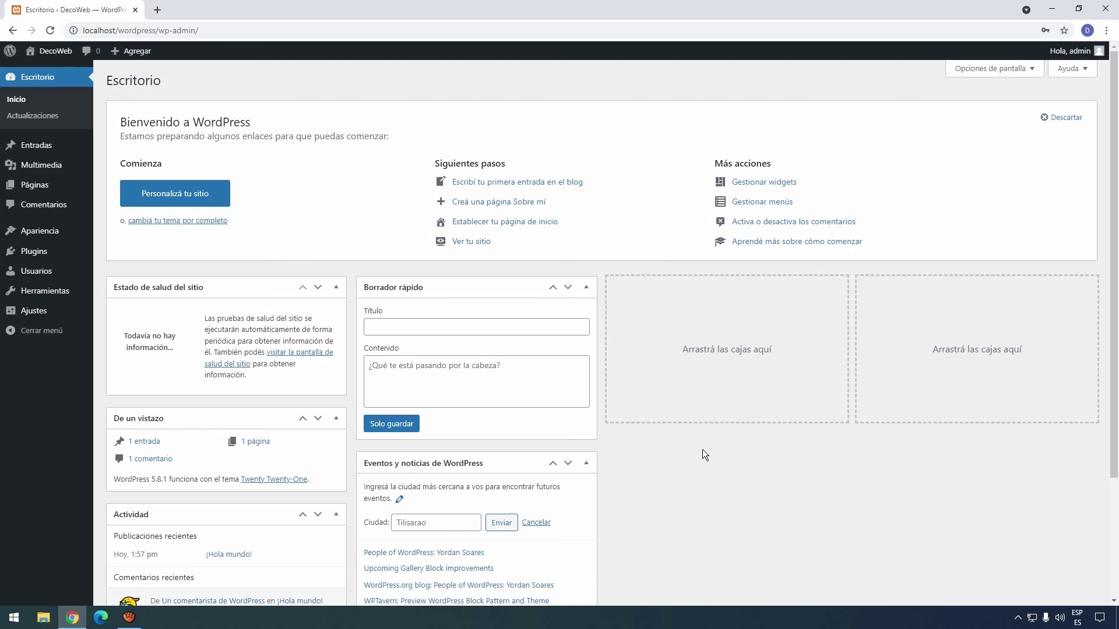